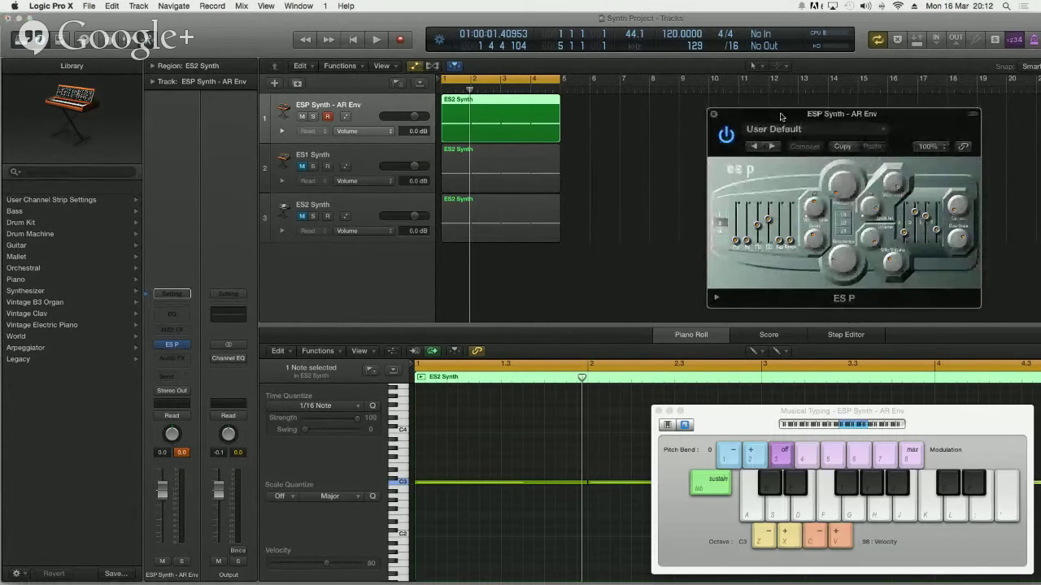
Reposition the ES P synth window slightly and play C and D notes to hear its current sound
drag(781, 117, 778, 110)
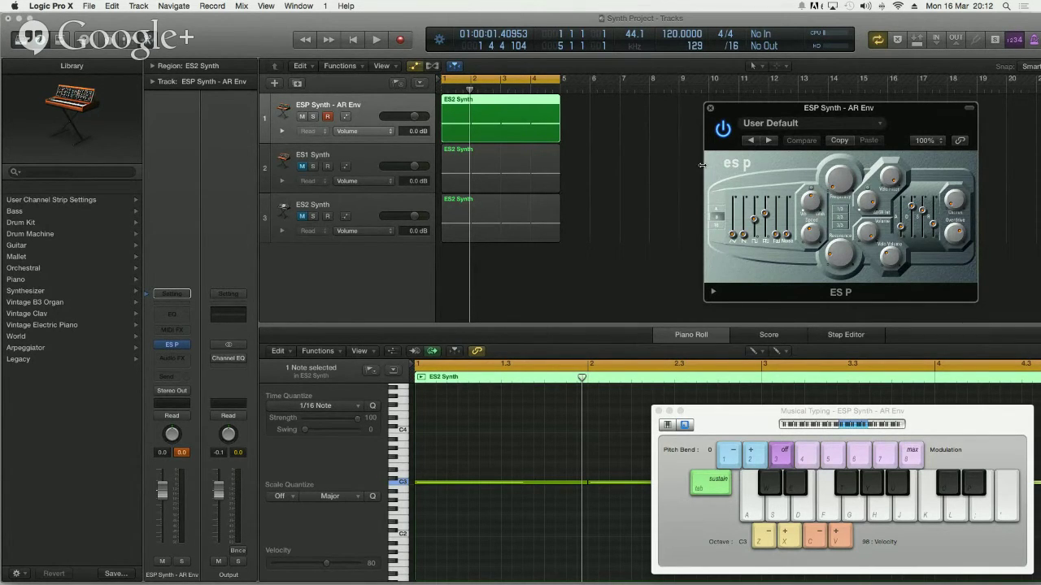
key(a)
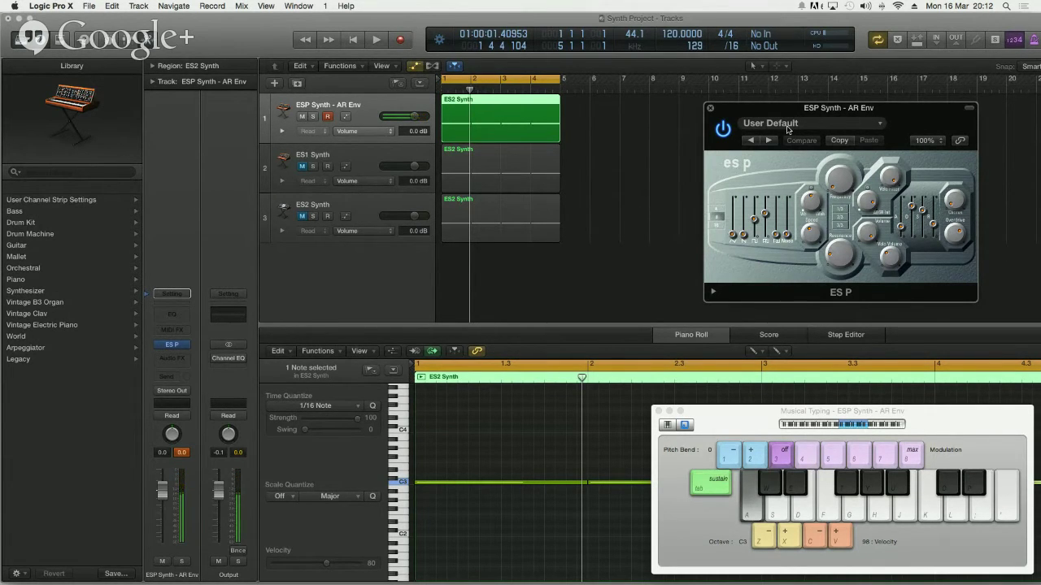
key(s)
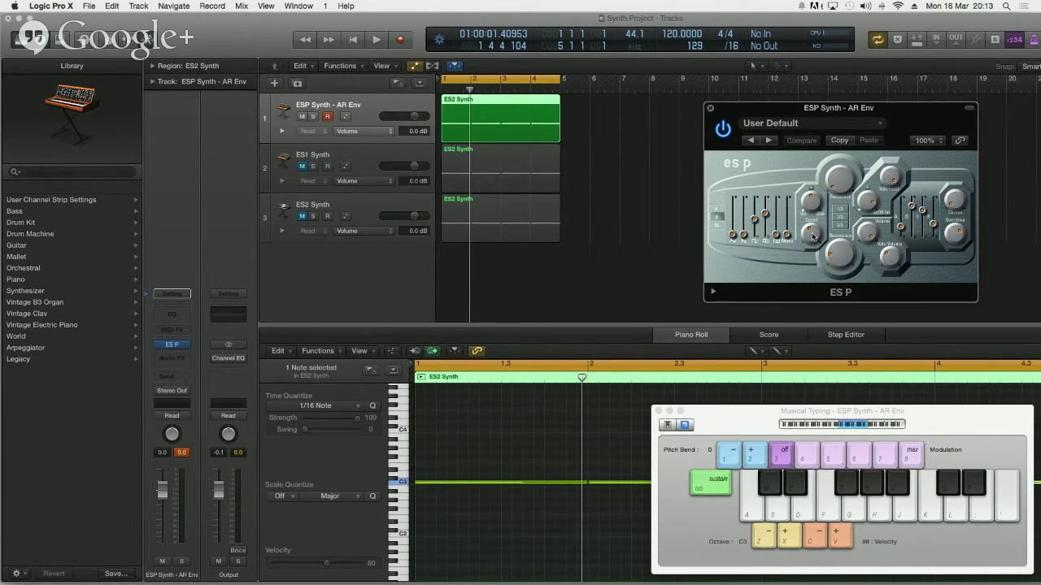
Adjust the ES P modulation amount knob above the Speed knob and audition it with repeated C and D notes
drag(810, 201, 809, 203)
key(a)
key(a)
key(a)
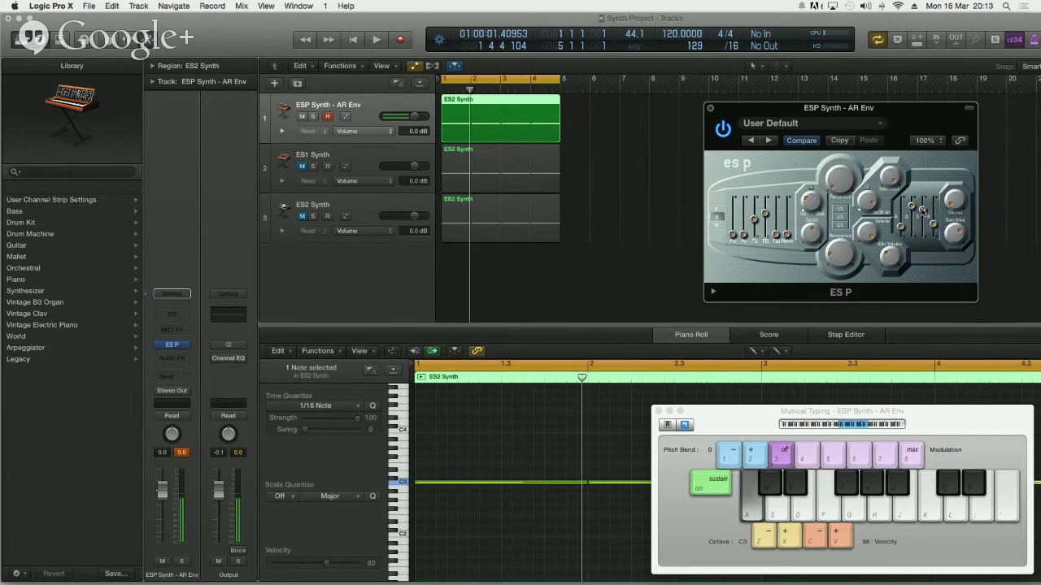
key(a)
key(a)
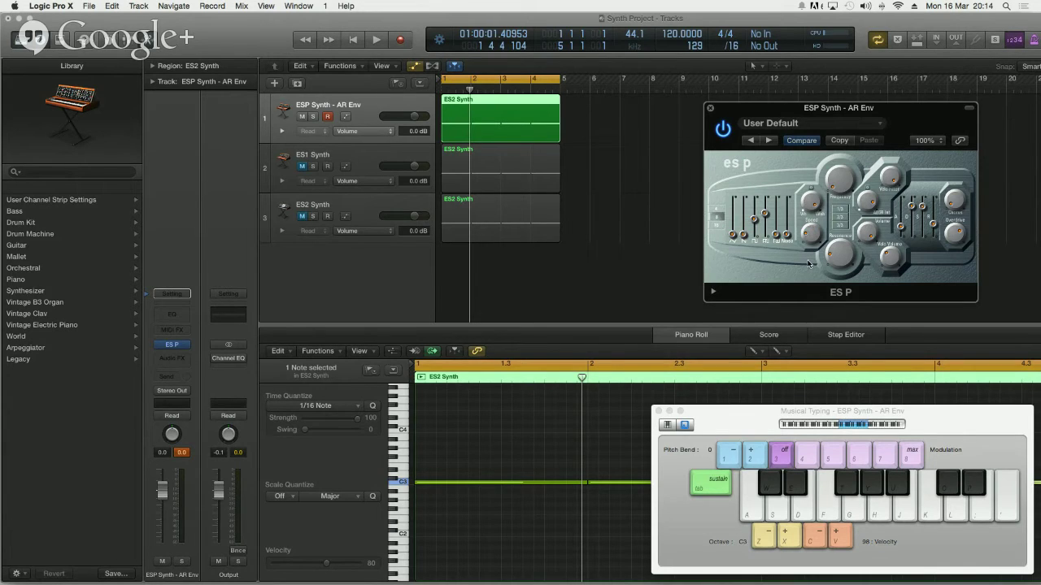
key(s)
key(s)
key(s)
Close the ES P, make ES1 Synth the only unmuted track by muting ESP Synth - AR Env, and show the ES1 instrument
click(709, 108)
click(374, 155)
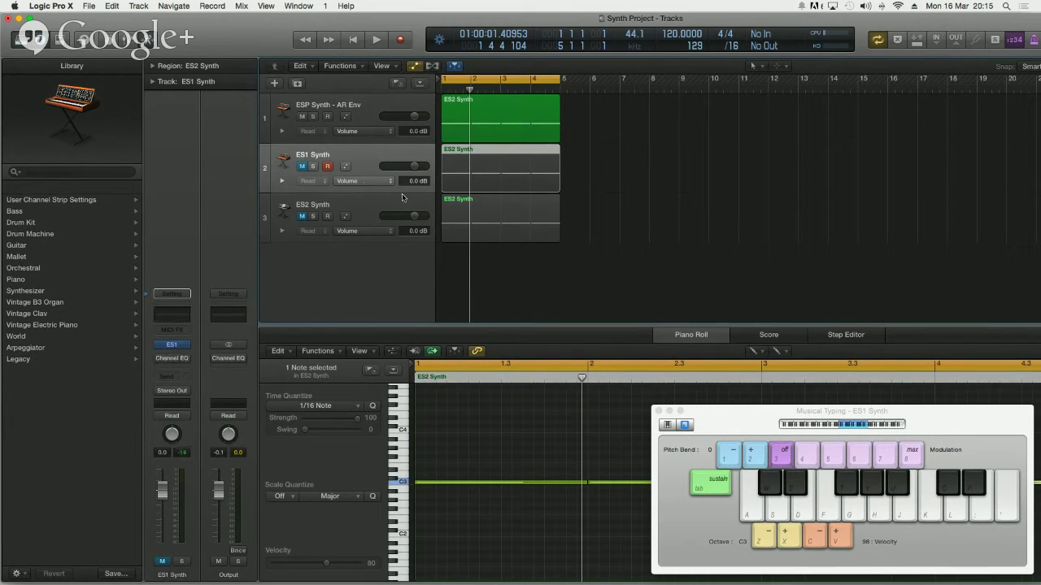
click(301, 118)
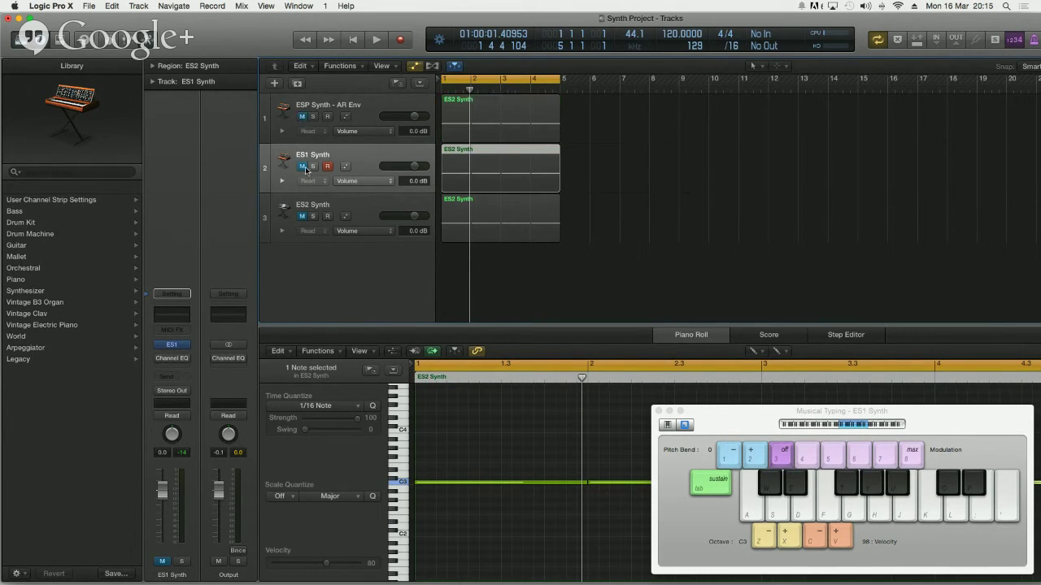
click(302, 167)
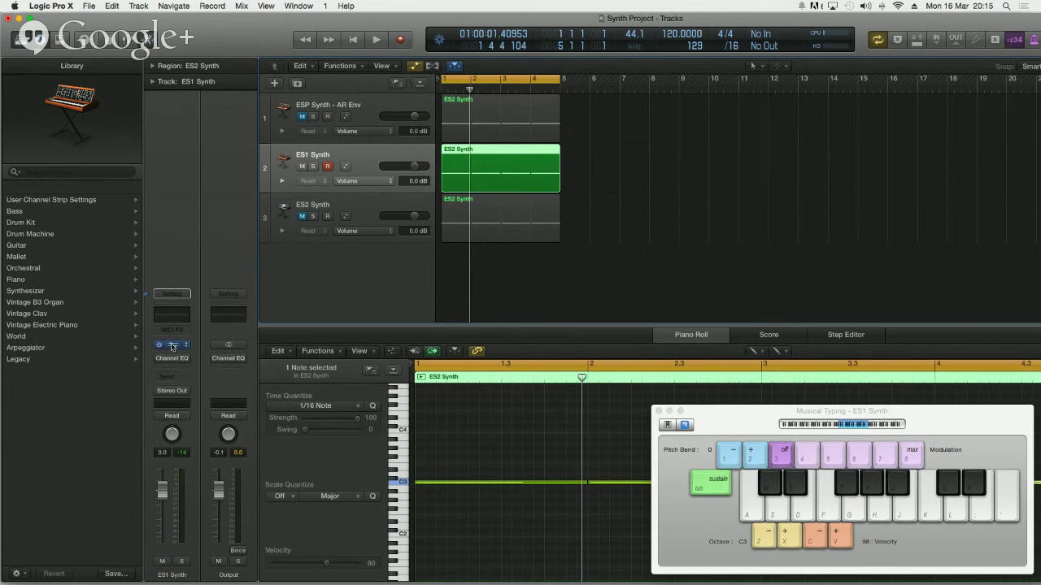
click(172, 346)
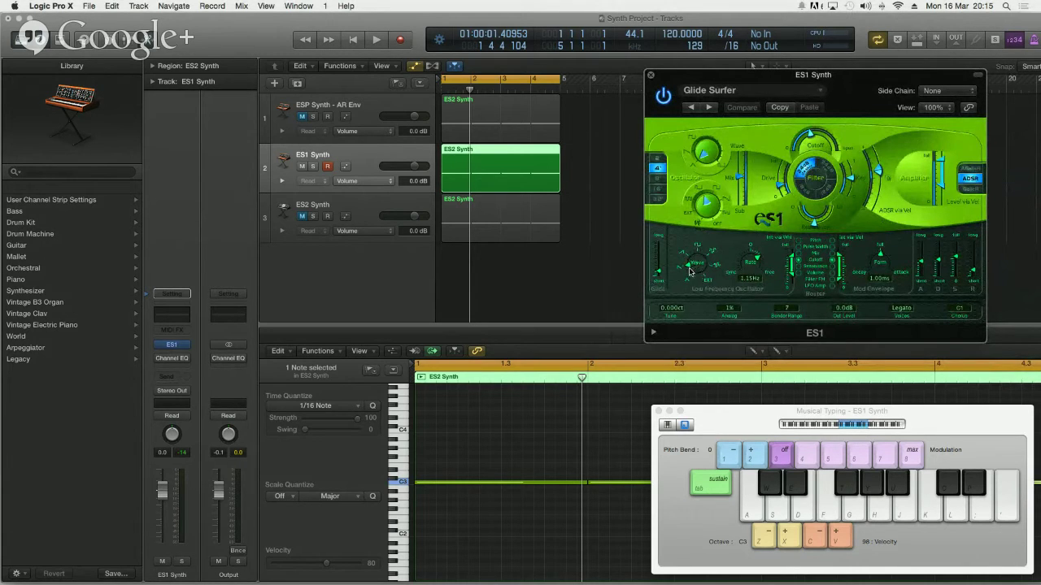
Change the ES1 low frequency oscillator's waveform and play a D note to audition it
drag(692, 270, 692, 282)
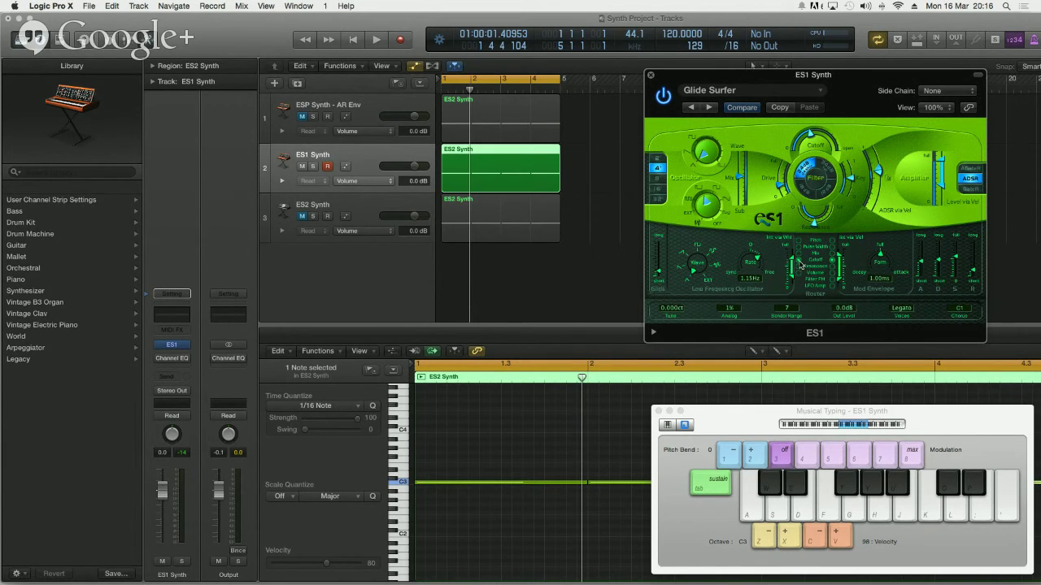
click(399, 158)
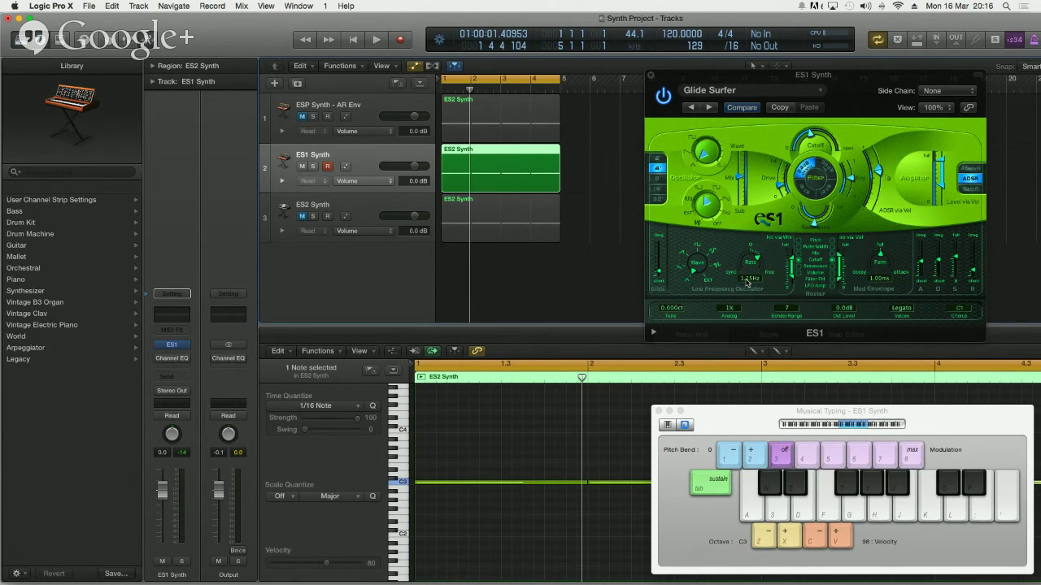
key(s)
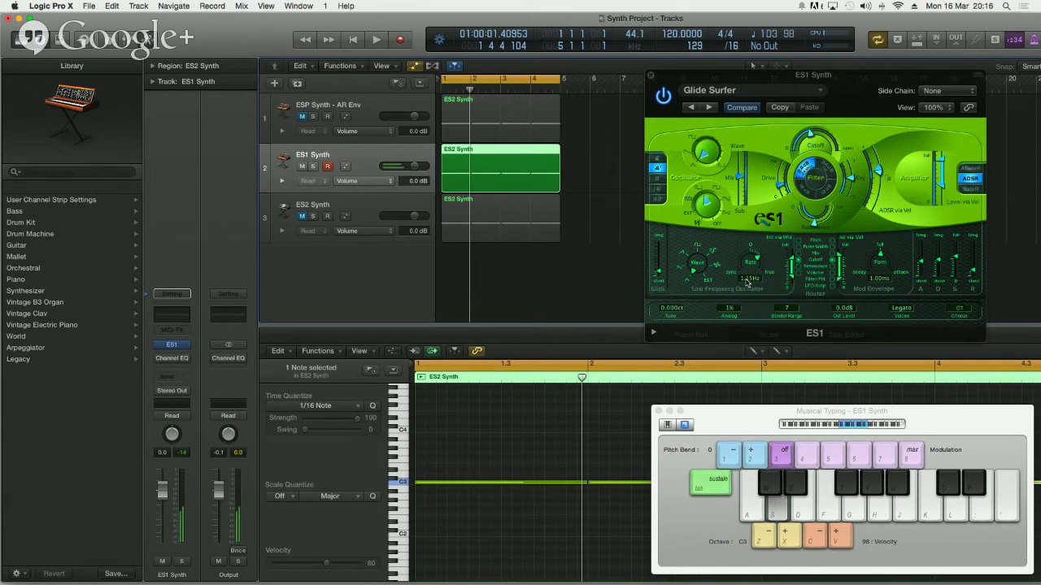
Set the ES1 LFO rate to 2.42 Hz, adjust its modulation intensity, and audition with D and E notes
click(794, 281)
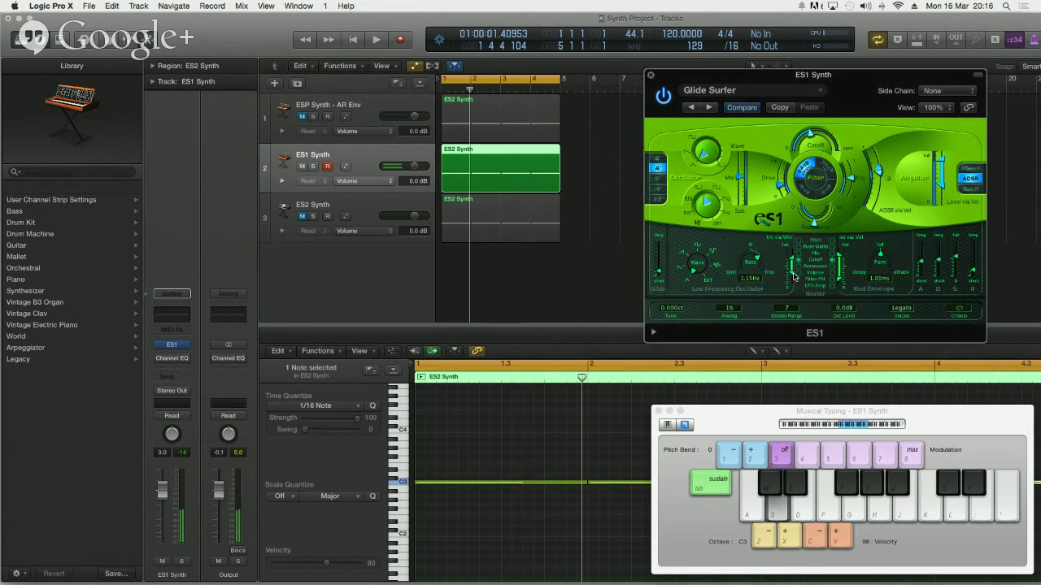
drag(757, 262, 795, 255)
key(s)
key(s)
key(s)
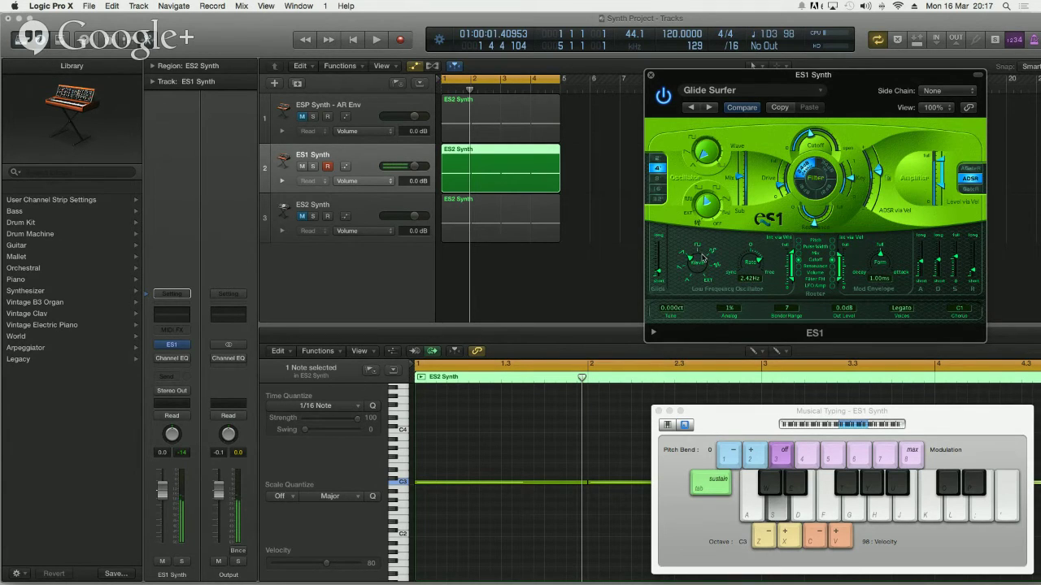
drag(794, 290, 840, 264)
key(d)
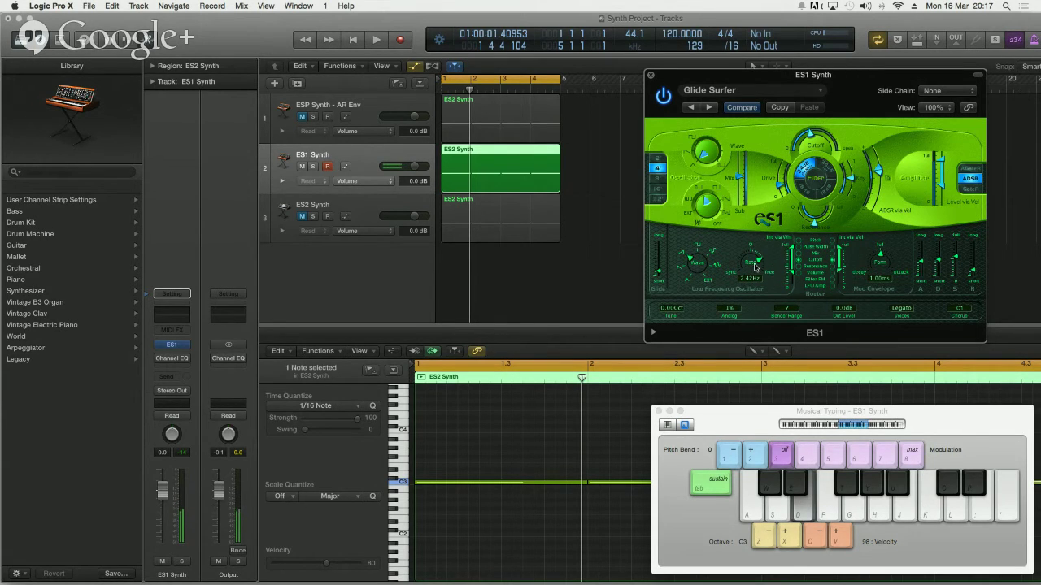
Sync the ES1 LFO rate to tempo, trying 1/4d and settling on 1/8d, while auditioning D and E notes
mouse_move(752, 266)
mouse_down()
mouse_move(752, 294)
mouse_move(750, 274)
mouse_up()
key(s)
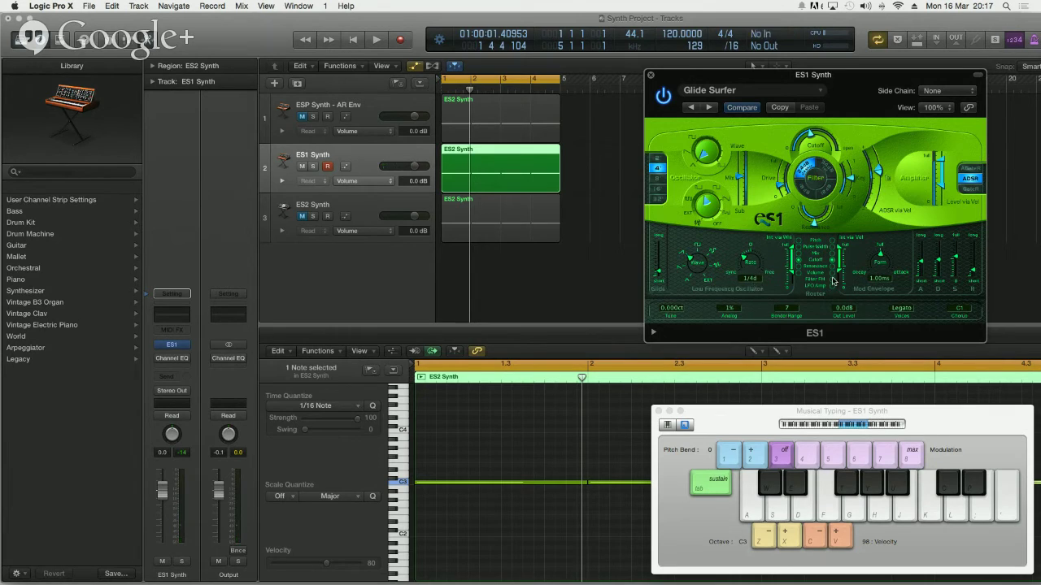
key(s)
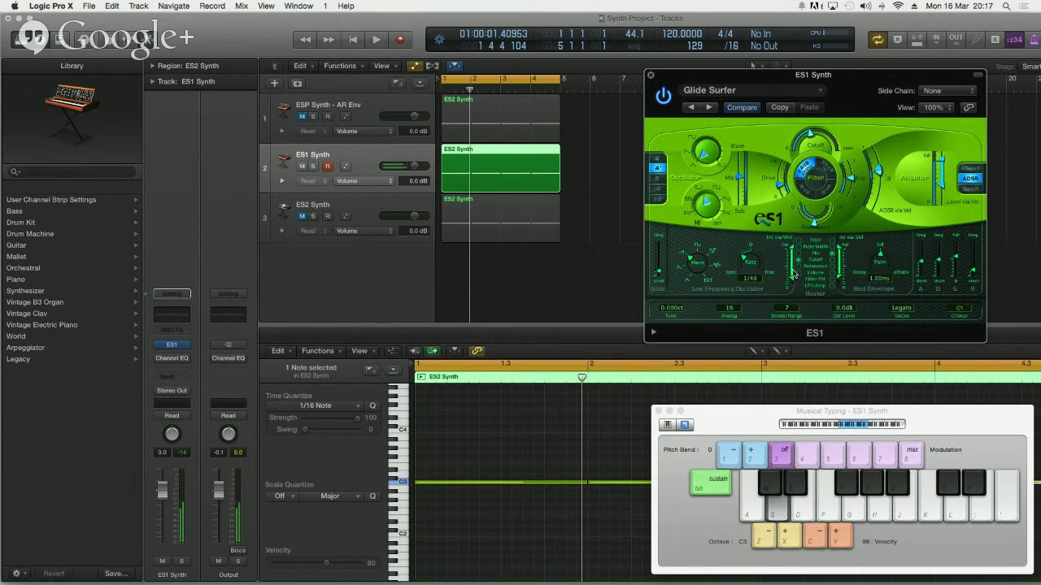
drag(746, 261, 744, 257)
key(d)
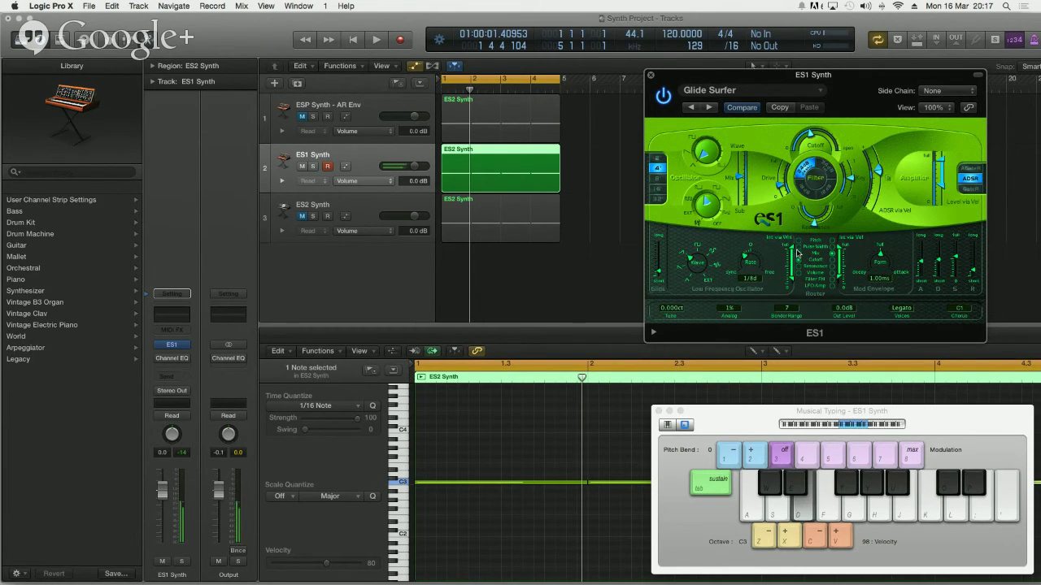
Route the ES1 LFO to Resonance and then Volume, route the mod envelope to Volume, and audition with E and D notes
key(d)
key(d)
key(d)
key(s)
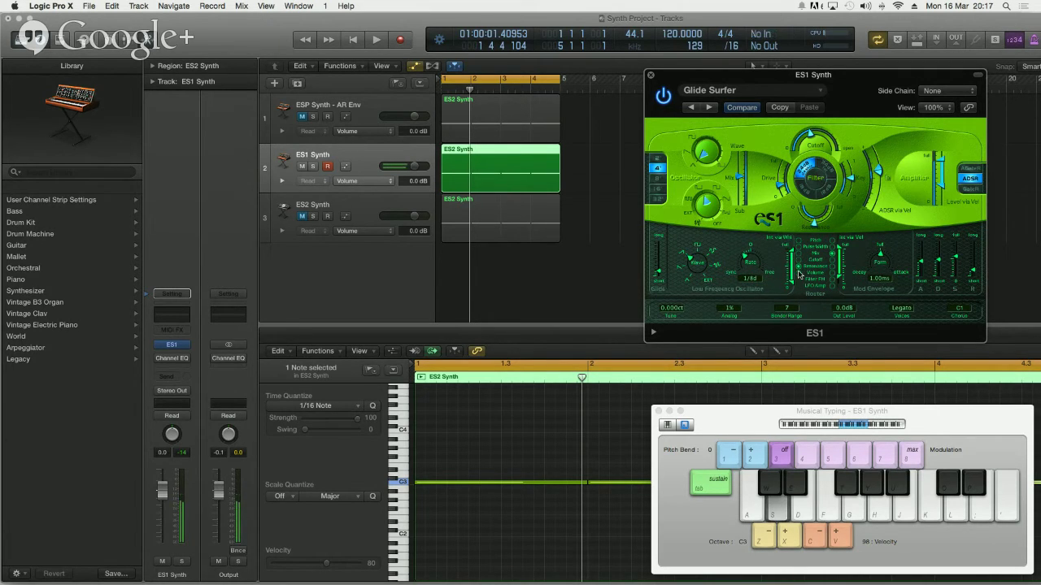
key(s)
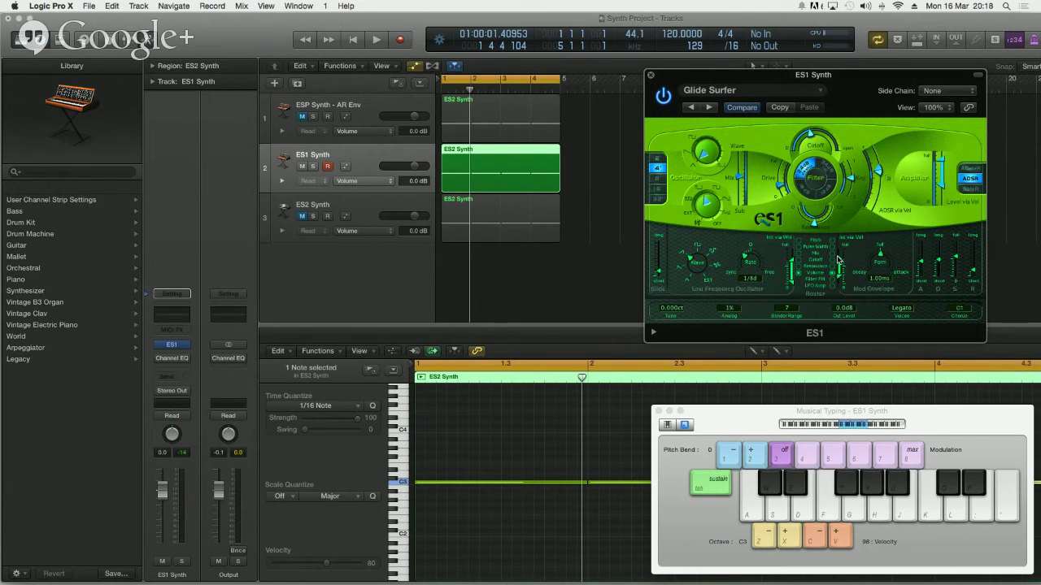
key(s)
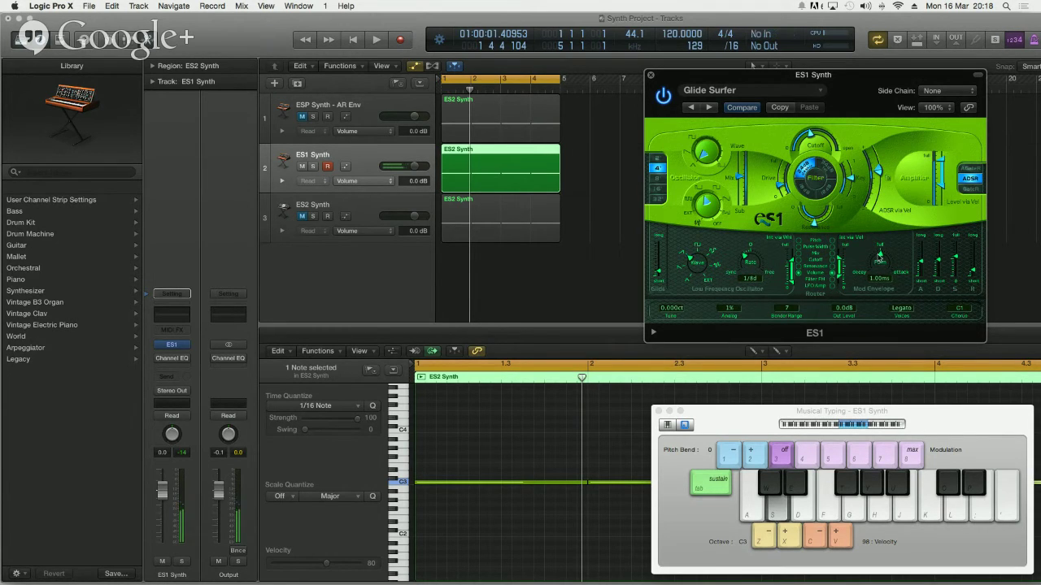
Set the ES1 mod envelope form to -1100 ms and adjust its velocity intensity range while auditioning notes
drag(879, 259, 879, 291)
key(s)
drag(874, 258, 874, 265)
key(a)
drag(840, 254, 840, 282)
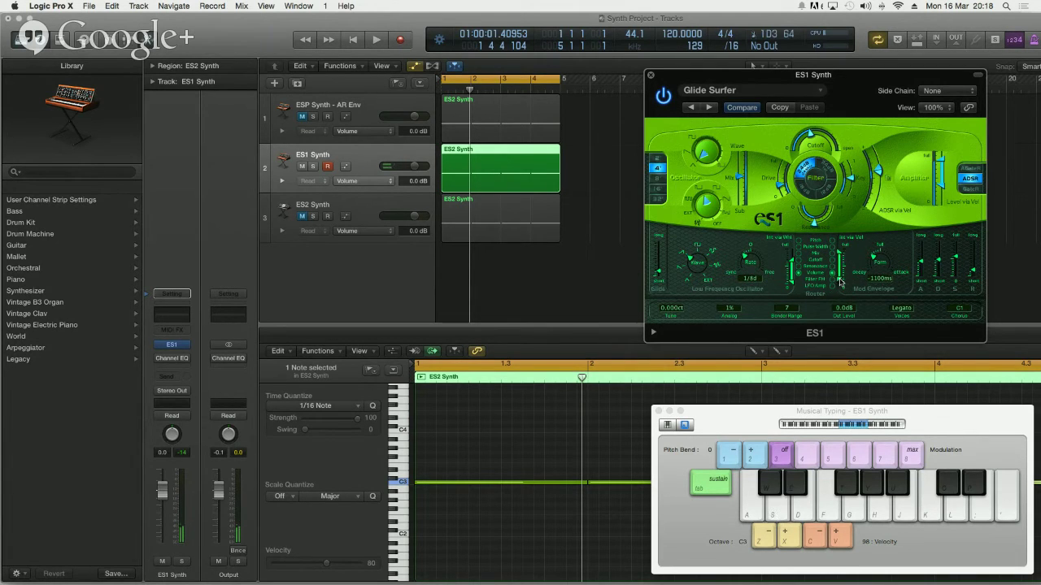
key(d)
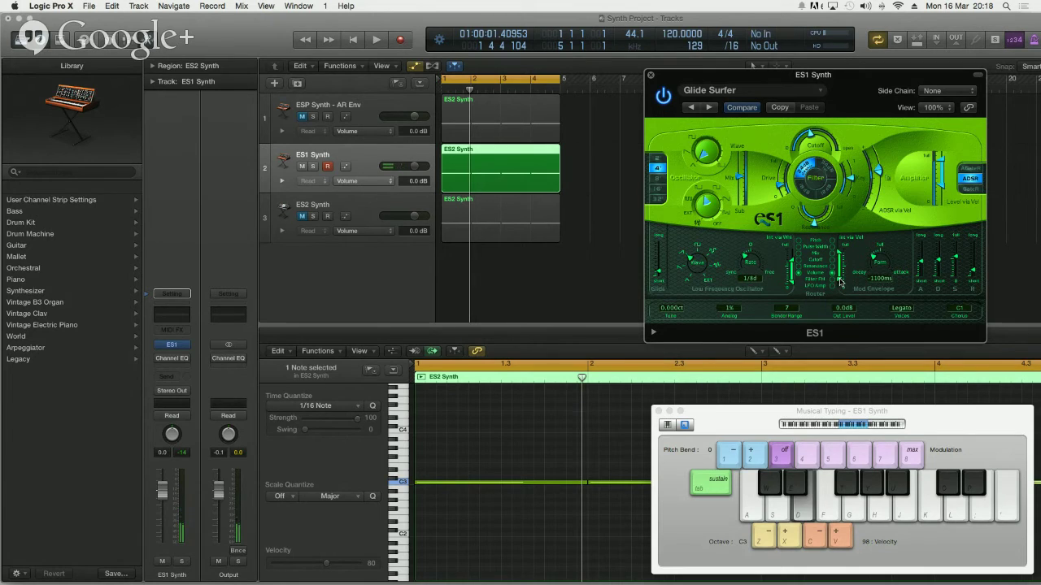
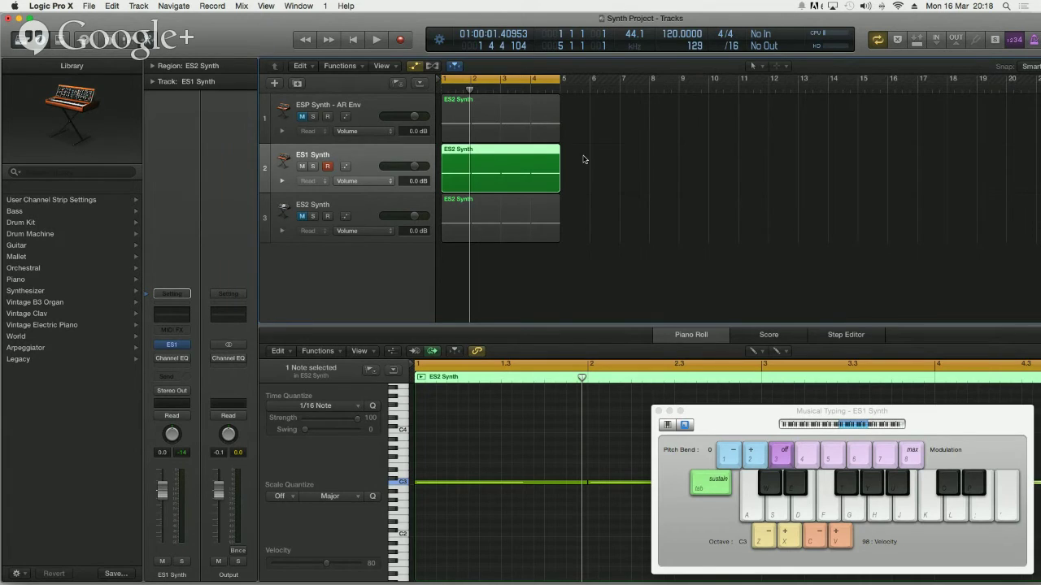
Switch from ES1 Synth to the ES2 Synth track by swapping their mutes, and show the ES2 instrument above the musical keyboard
click(360, 207)
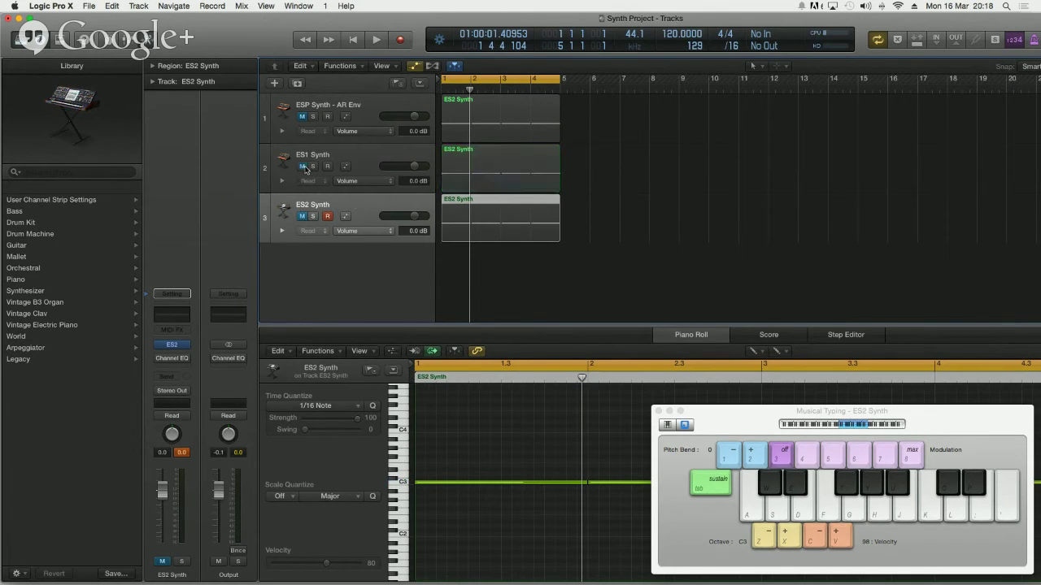
click(340, 211)
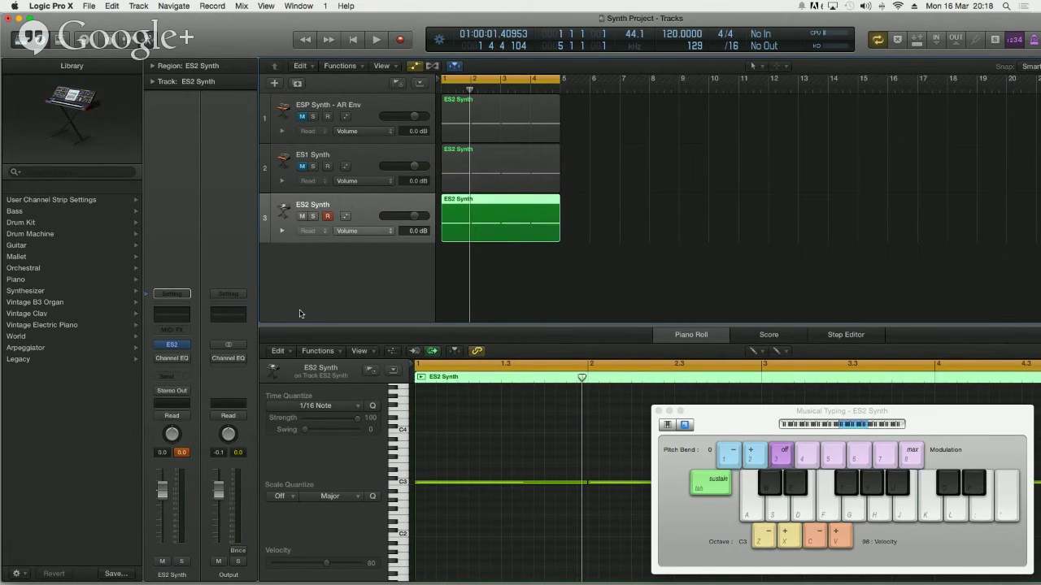
click(171, 346)
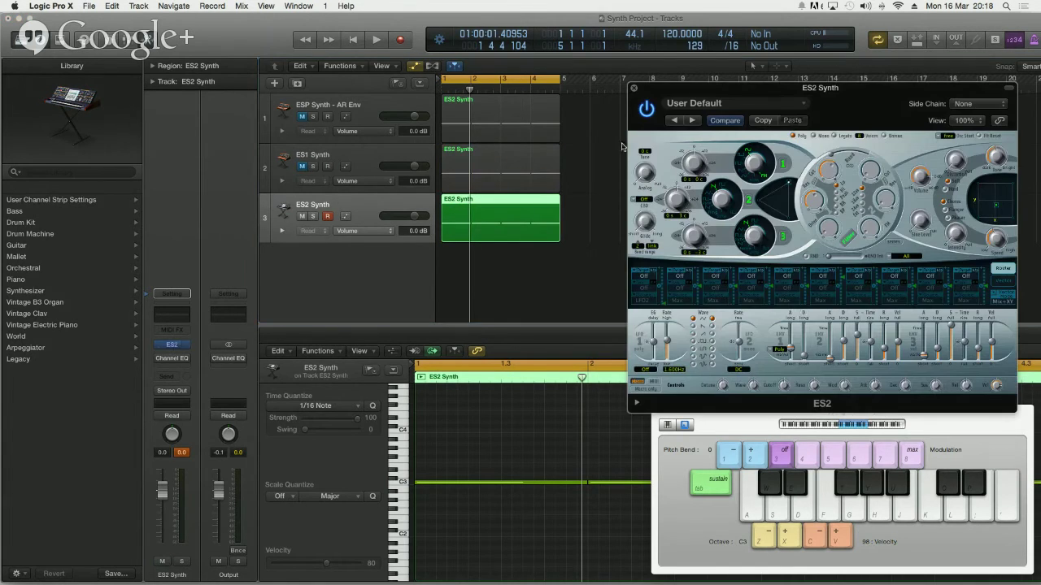
drag(714, 88, 704, 72)
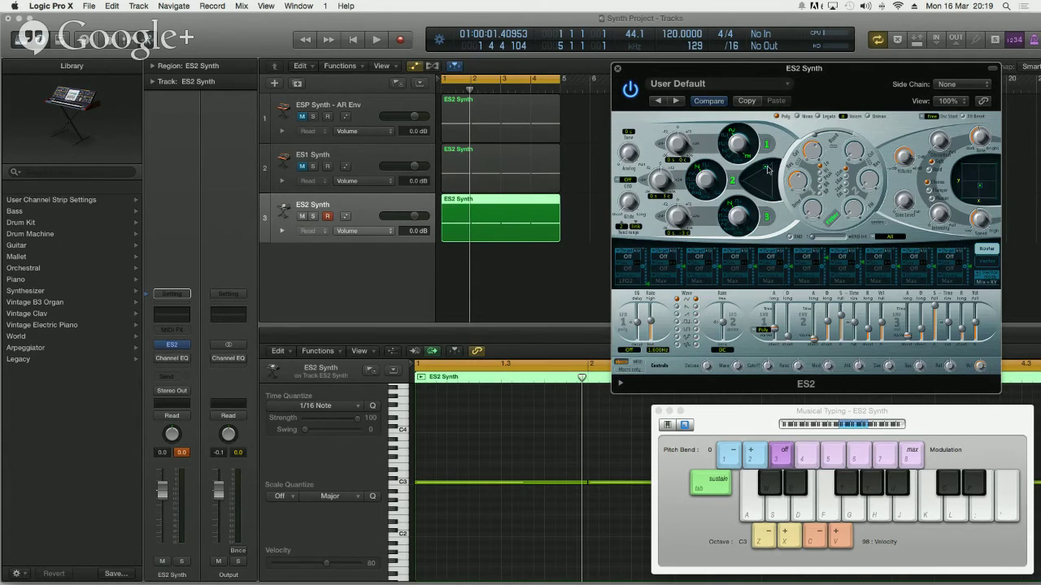
Shift the ES2 oscillator mix in the triangle towards oscillator 1 and audition with C and D notes
drag(767, 168, 779, 163)
mouse_move(813, 154)
key(a)
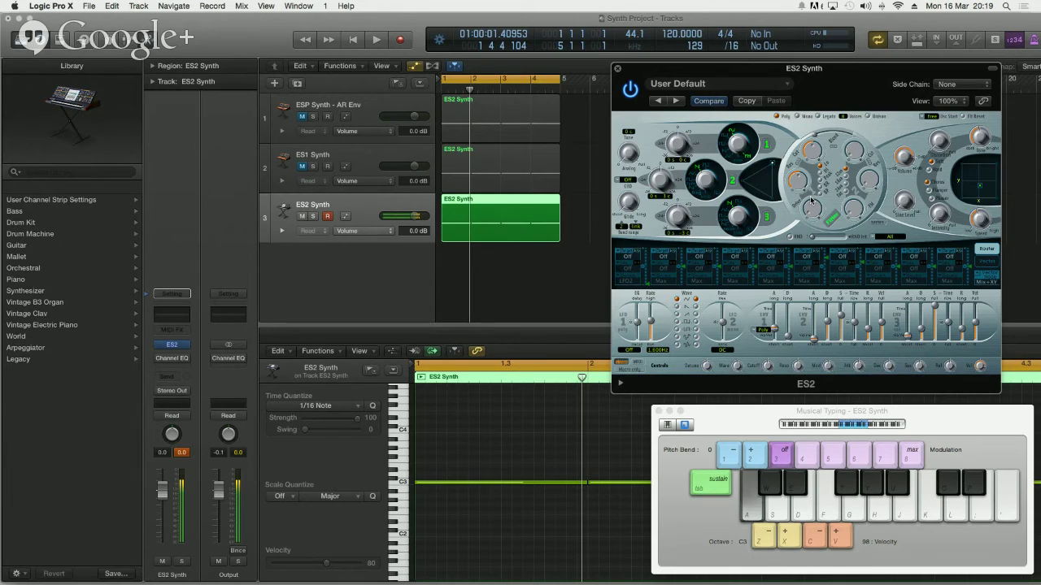
key(s)
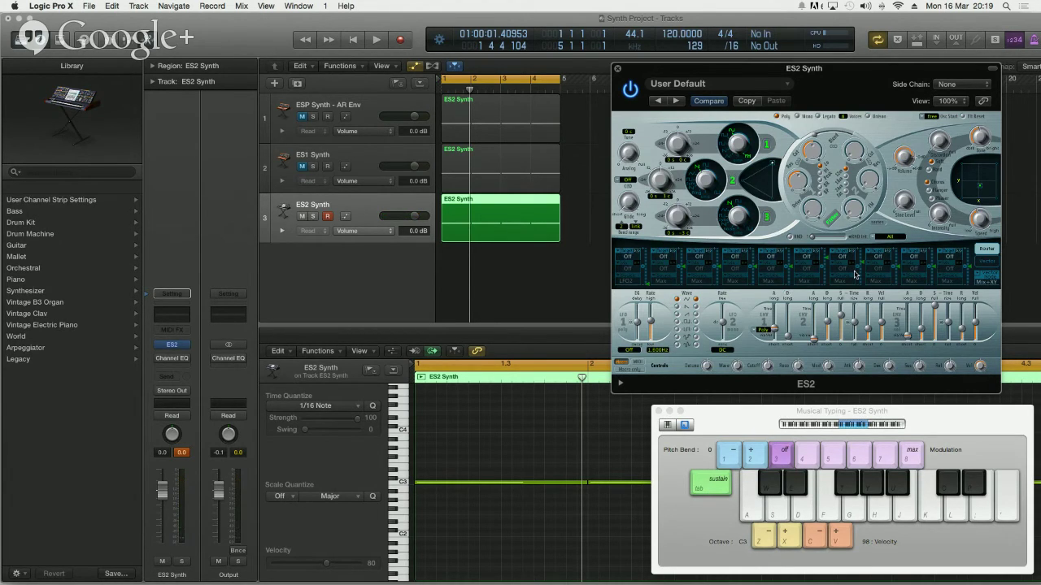
Target Cutoff 1 with LFO2 in the first ES2 router slot, adjust the LFO rates, and audition with E notes
click(628, 259)
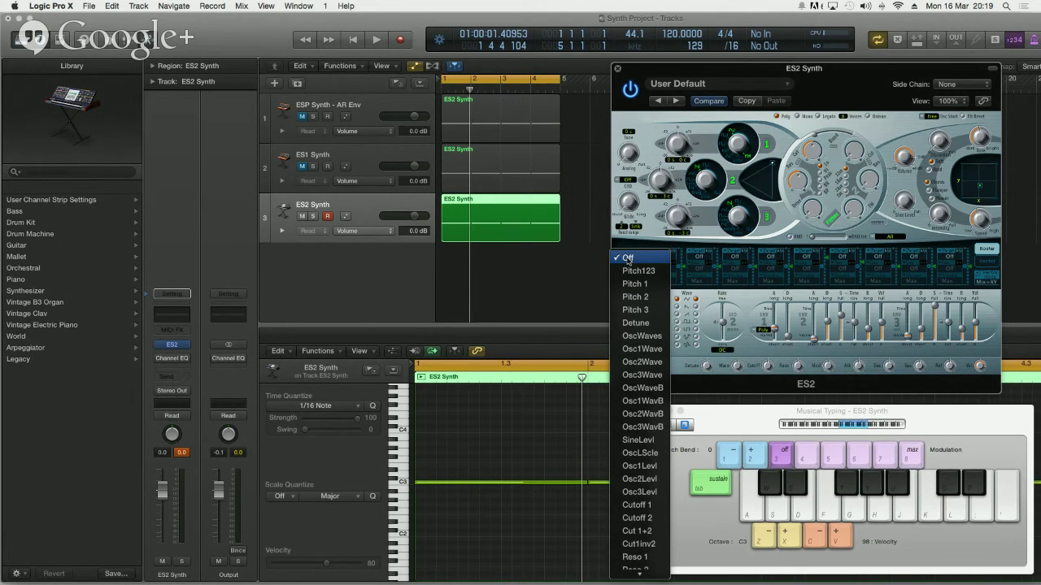
click(625, 507)
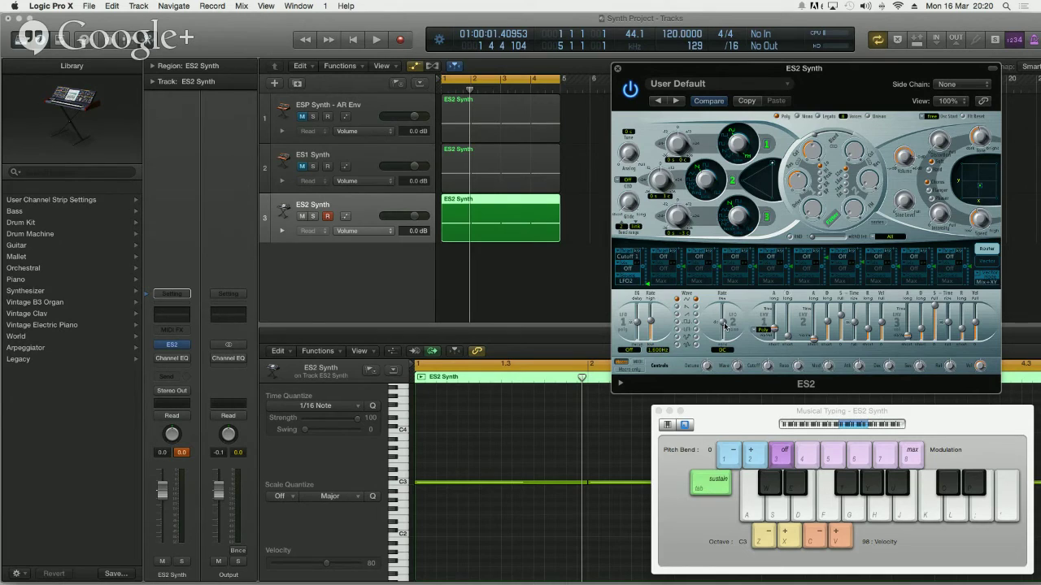
drag(725, 325, 725, 328)
mouse_move(723, 327)
mouse_down()
mouse_move(722, 314)
mouse_move(723, 332)
mouse_up()
drag(724, 334, 724, 328)
drag(638, 322, 651, 329)
drag(722, 325, 732, 339)
key(d)
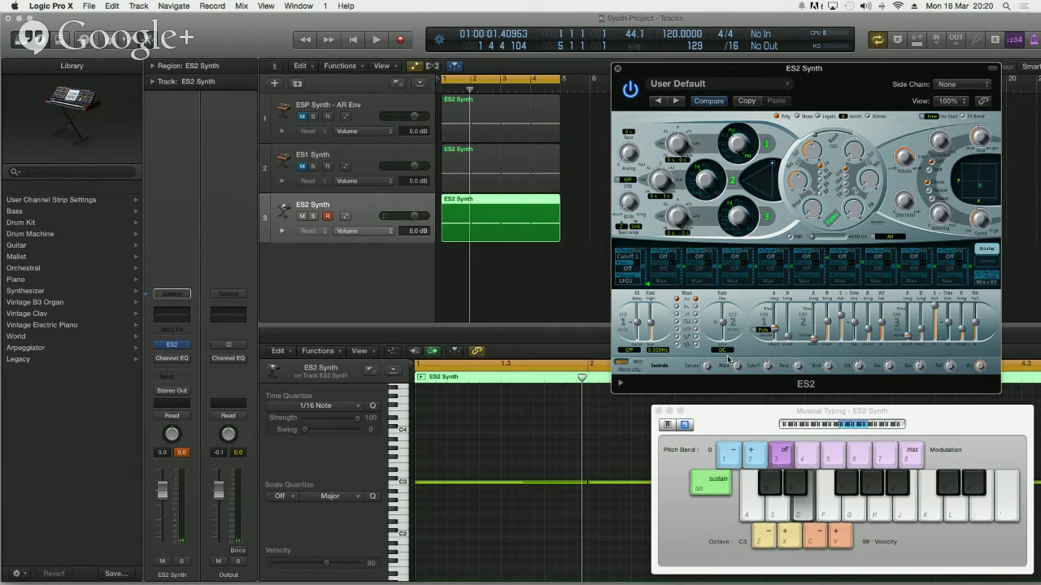
key(d)
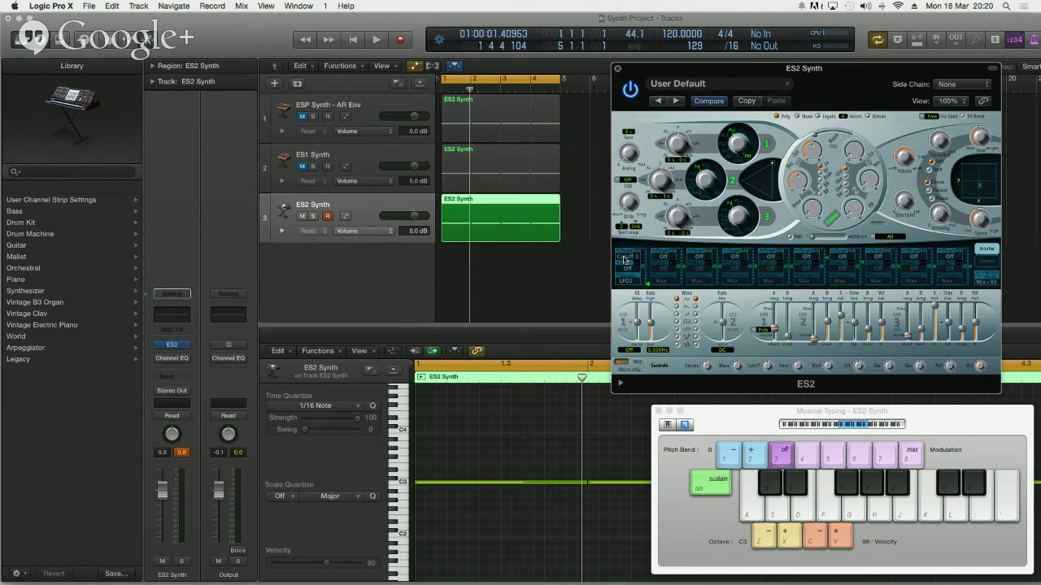
Vary the LFO2-to-Cutoff 1 modulation intensity and the LFO 2 rate while auditioning notes
click(640, 285)
drag(641, 285, 651, 253)
drag(724, 326, 723, 326)
key(d)
drag(648, 273, 648, 275)
drag(648, 265, 648, 257)
key(e)
drag(648, 260, 649, 255)
key(e)
Set the ES2 LFO 2 rate to 1/8, readjust the Cutoff 1 modulation intensity, and audition with E notes
drag(724, 334, 723, 329)
key(d)
drag(650, 259, 649, 278)
key(d)
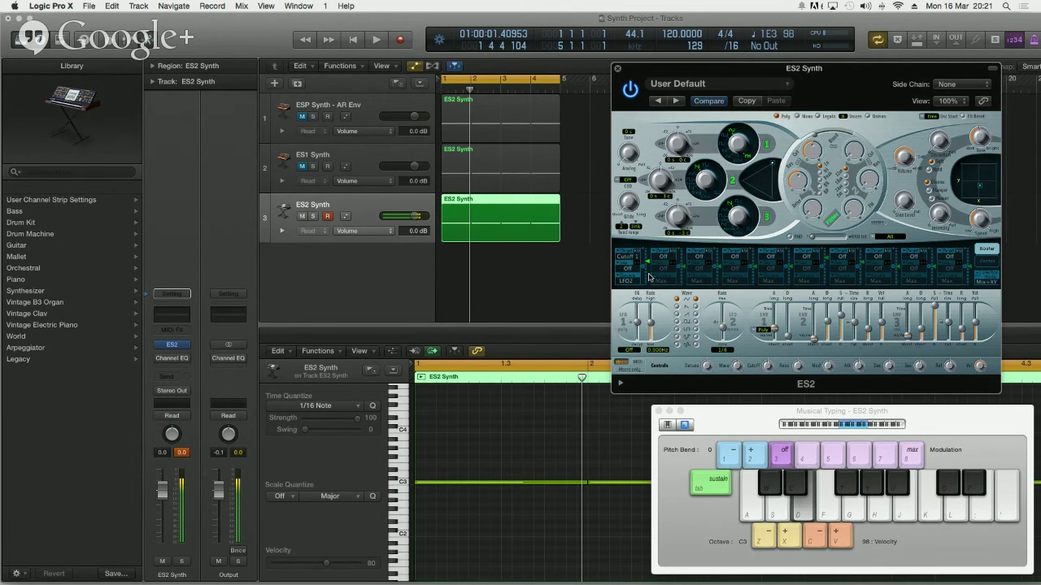
Lower the LFO2-to-Cutoff 1 intensity in the first ES2 router slot below its midpoint and audition with E notes
key(d)
drag(649, 271, 651, 294)
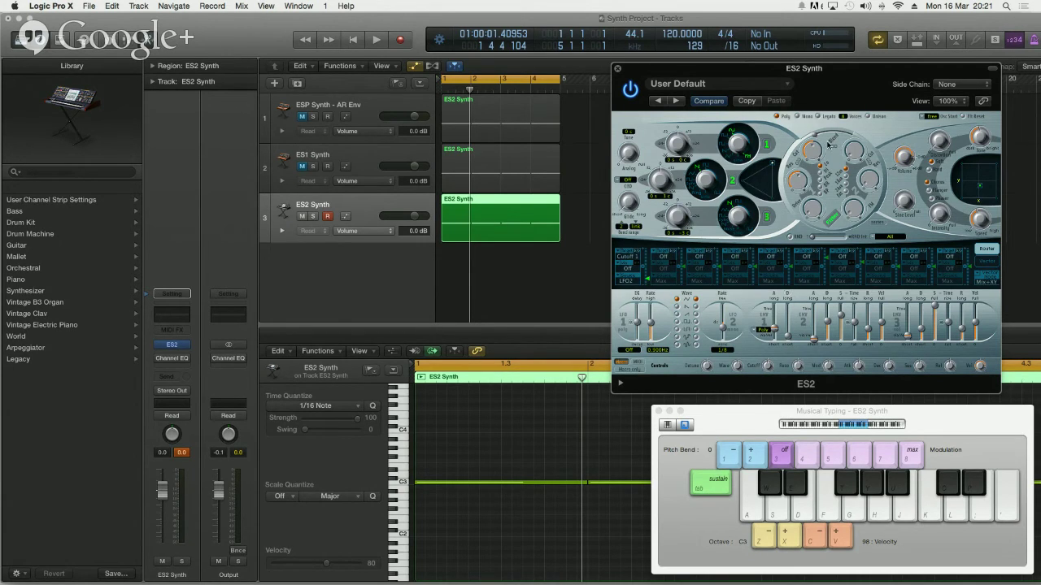
mouse_move(815, 145)
mouse_move(826, 137)
mouse_down()
mouse_move(826, 115)
mouse_move(825, 151)
mouse_up()
key(d)
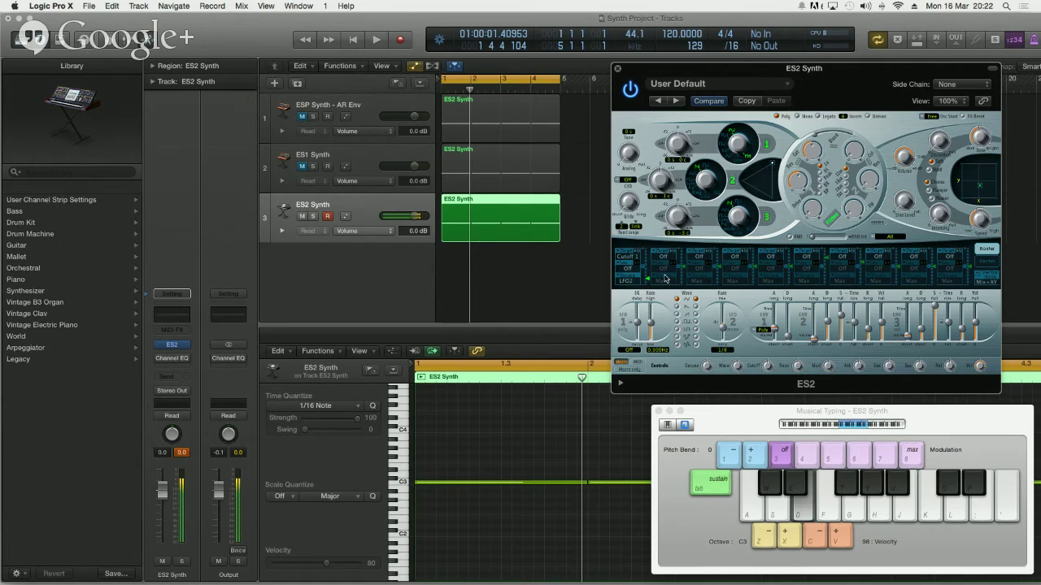
key(d)
Raise the LFO2-to-Cutoff 1 intensity close to its maximum while auditioning E notes
drag(652, 280, 647, 236)
key(d)
key(d)
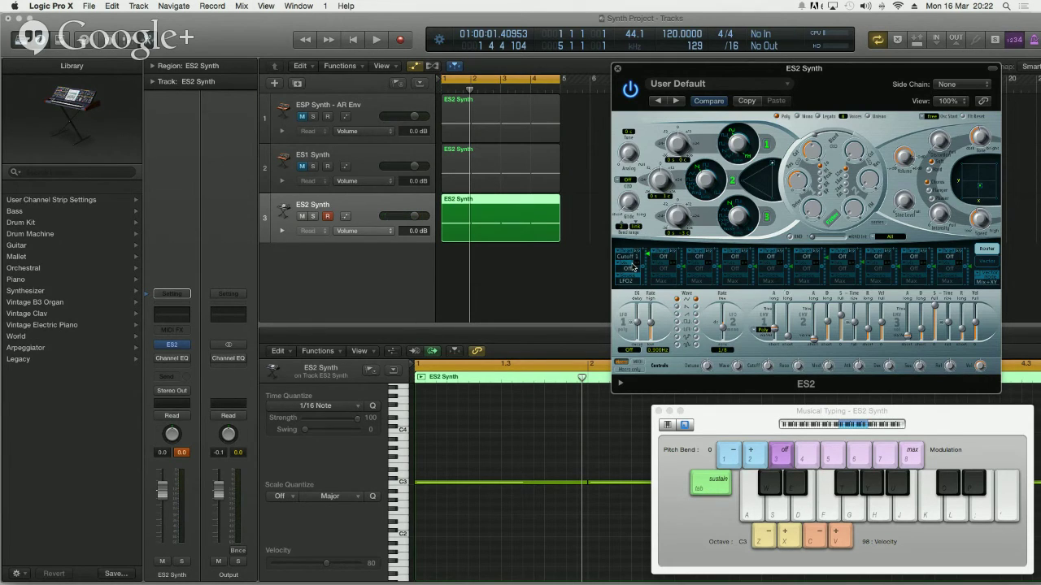
key(d)
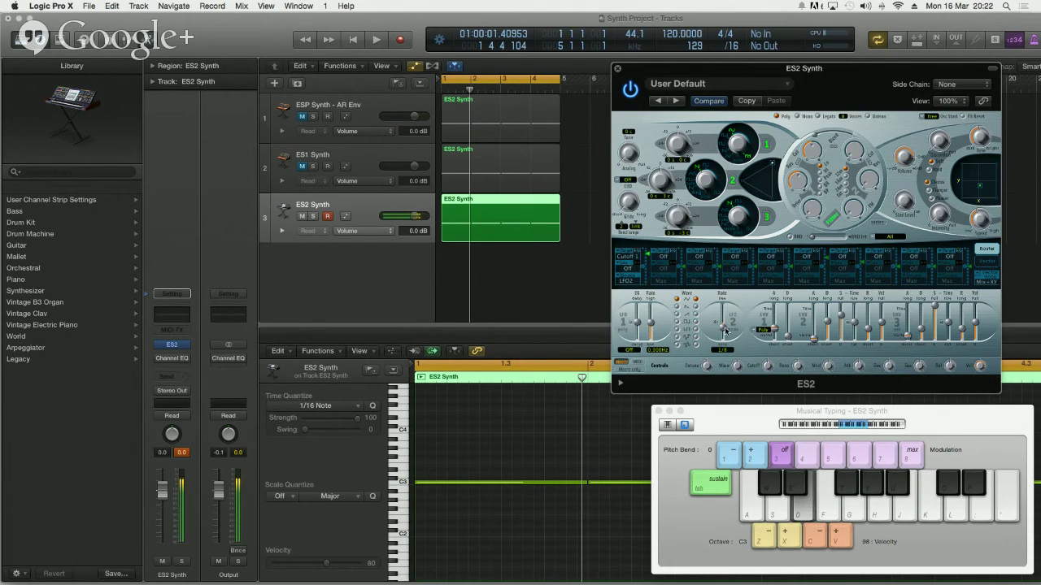
Sweep the ES2 LFO 2 rate slower and faster, then settle it at 1/8
scroll(725, 332, down, 3)
scroll(724, 331, up, 4)
scroll(724, 331, up, 3)
scroll(724, 331, down, 5)
scroll(724, 330, down, 3)
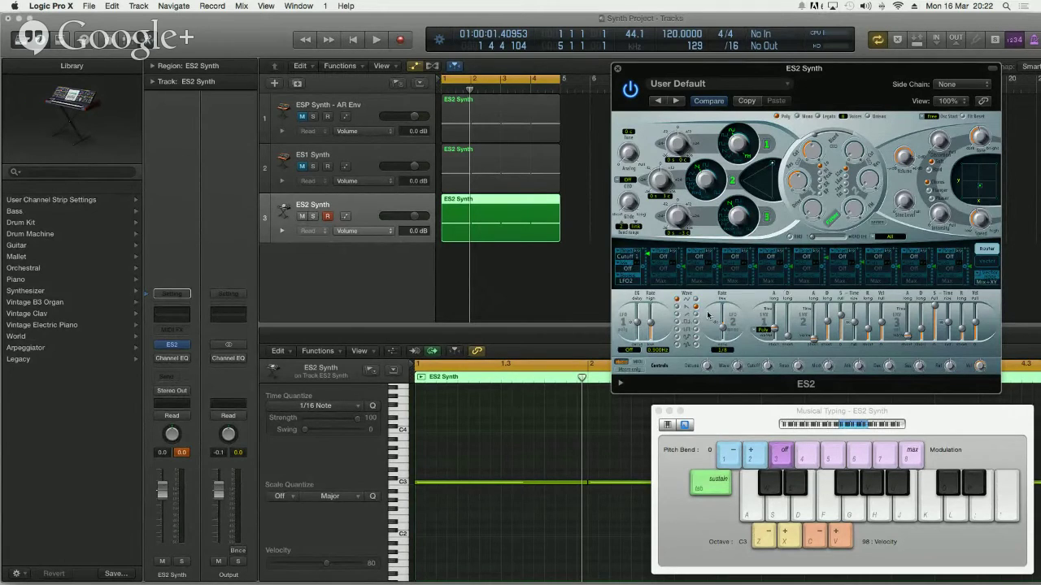
Audition different LFO 2 waveforms with E notes, then return LFO 2 to its first waveform
key(d)
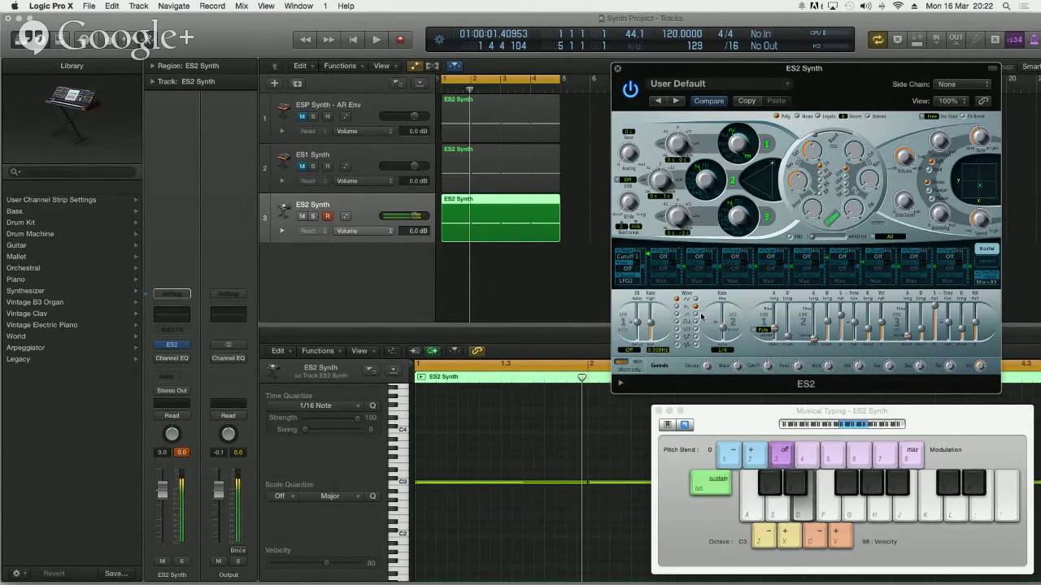
key(d)
key(d)
key(d)
key(d)
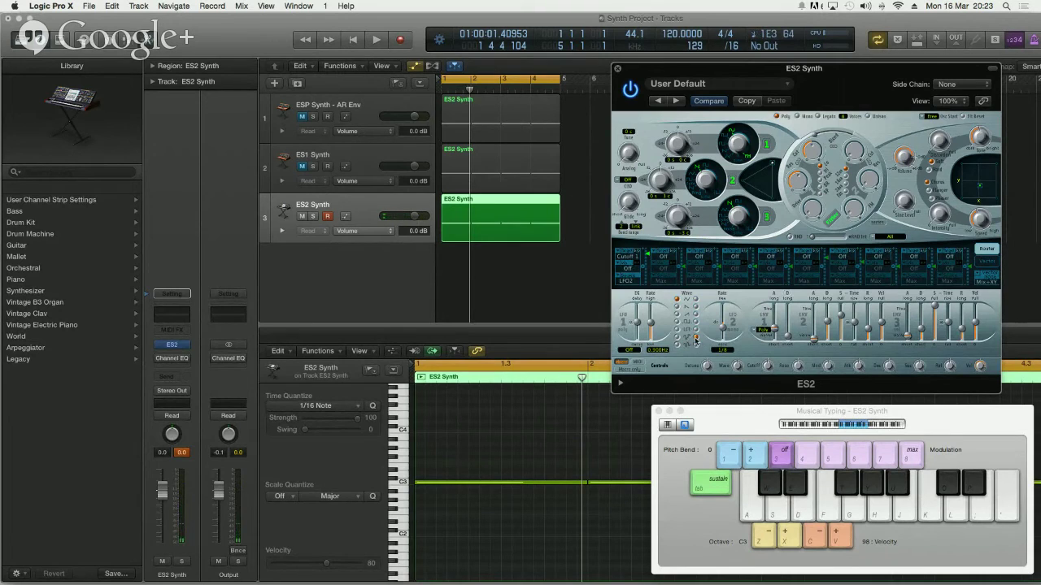
key(d)
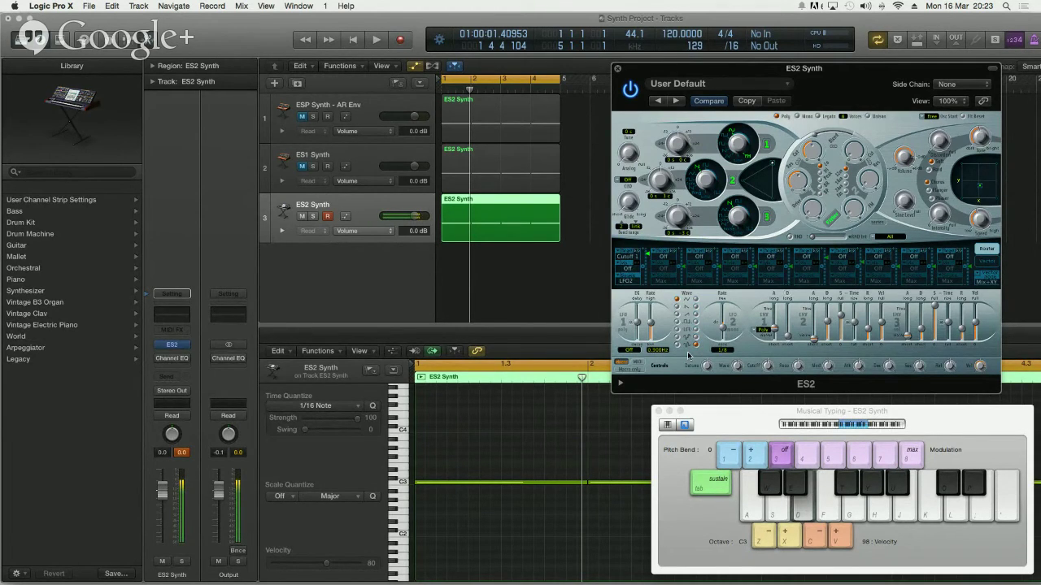
click(695, 300)
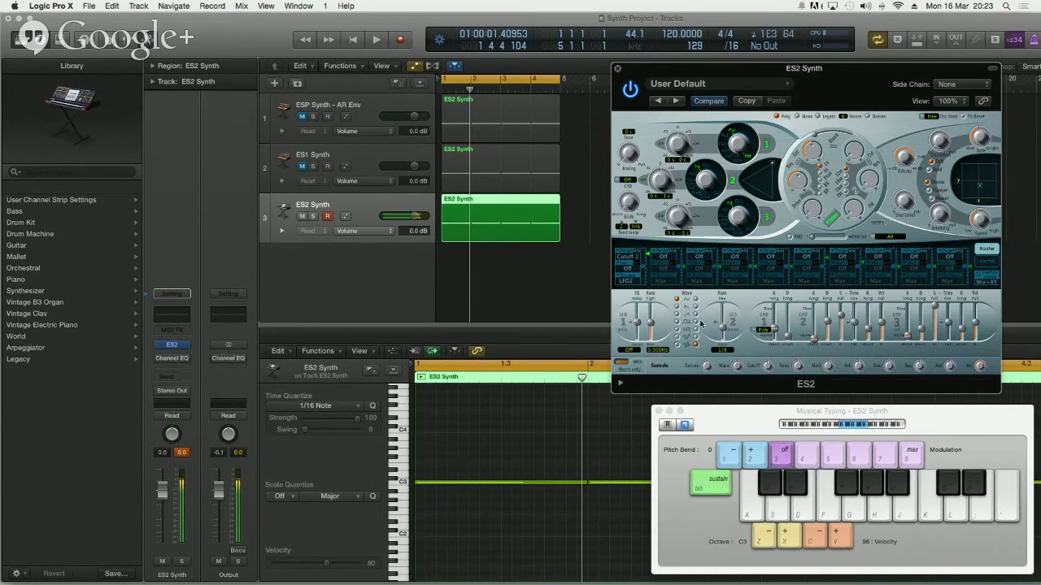
Set the LFO 2 rate to 1/4d, retarget the first router slot to Reso 1, and audition with E notes
drag(727, 331, 726, 335)
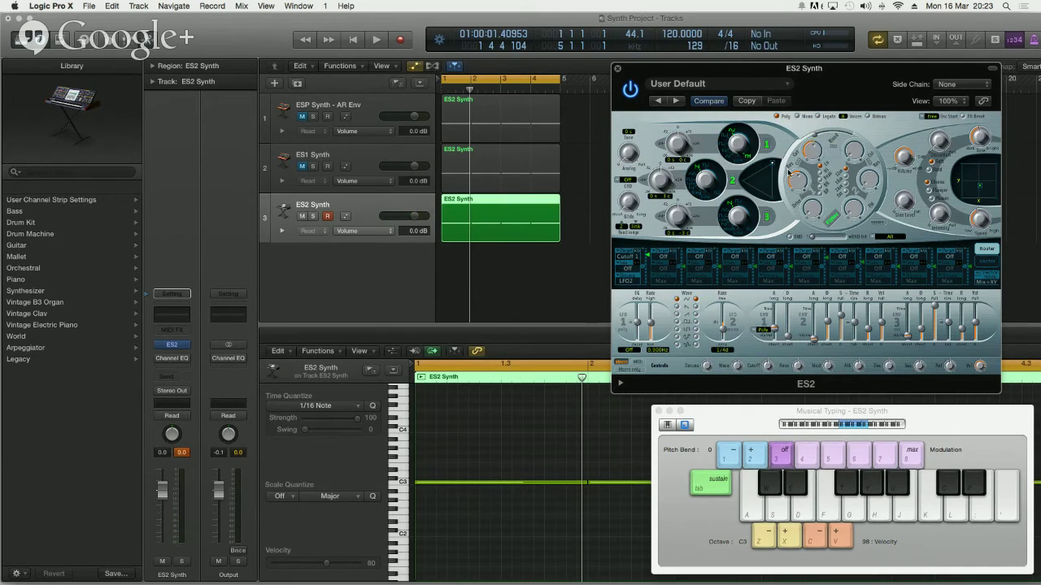
click(628, 260)
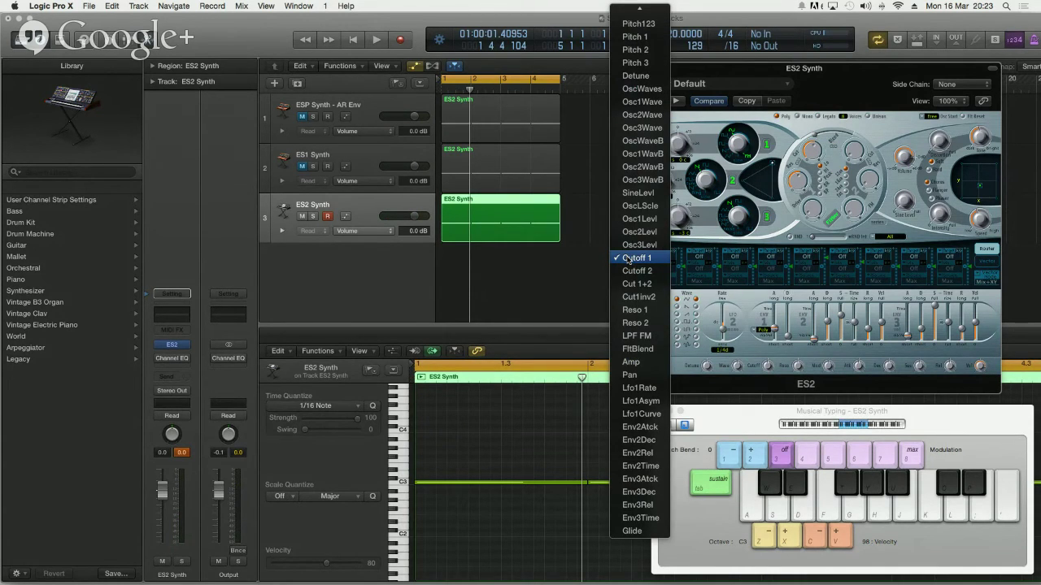
click(634, 310)
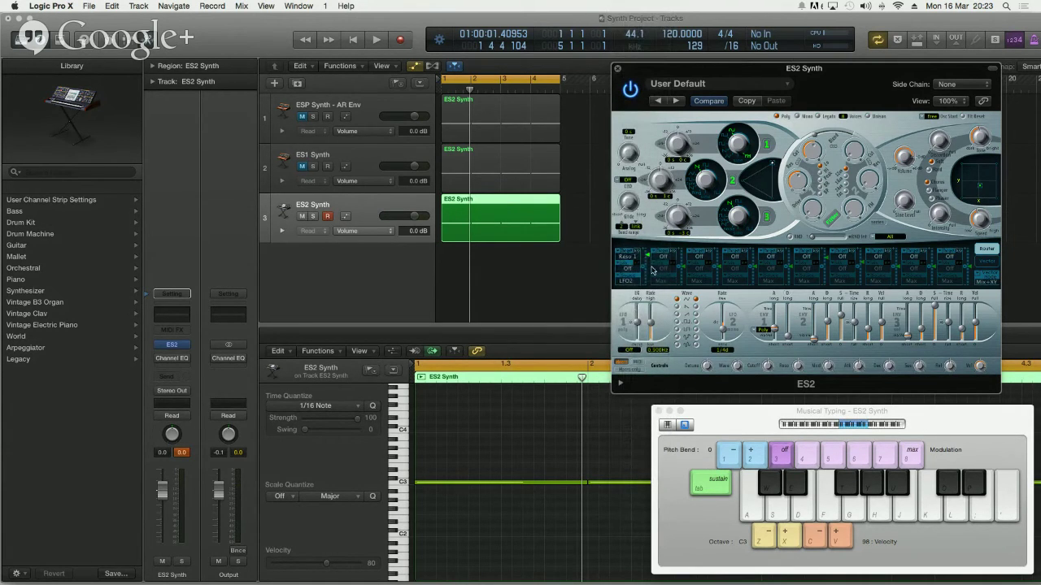
key(d)
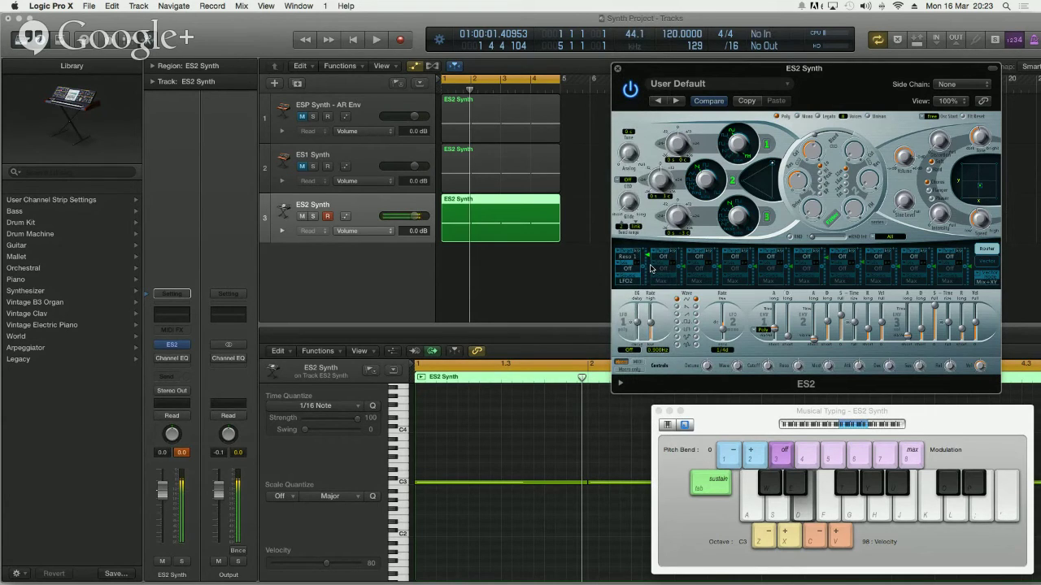
key(d)
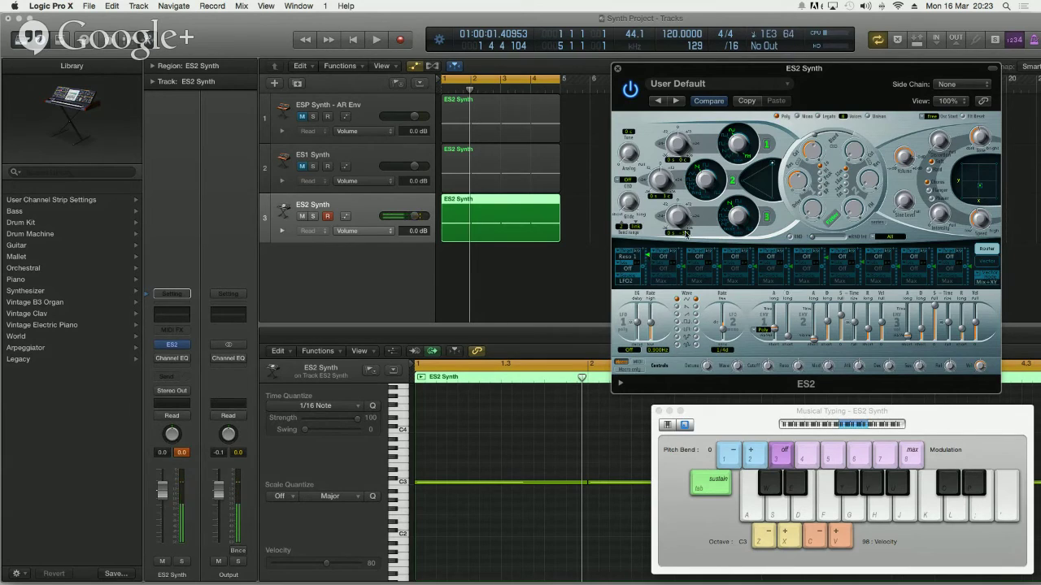
Raise the LFO2-to-Reso 1 modulation intensity to its maximum and audition with repeated E notes
mouse_move(648, 255)
mouse_down()
mouse_move(650, 305)
mouse_move(650, 249)
mouse_up()
key(d)
key(d)
key(d)
key(d)
key(d)
key(d)
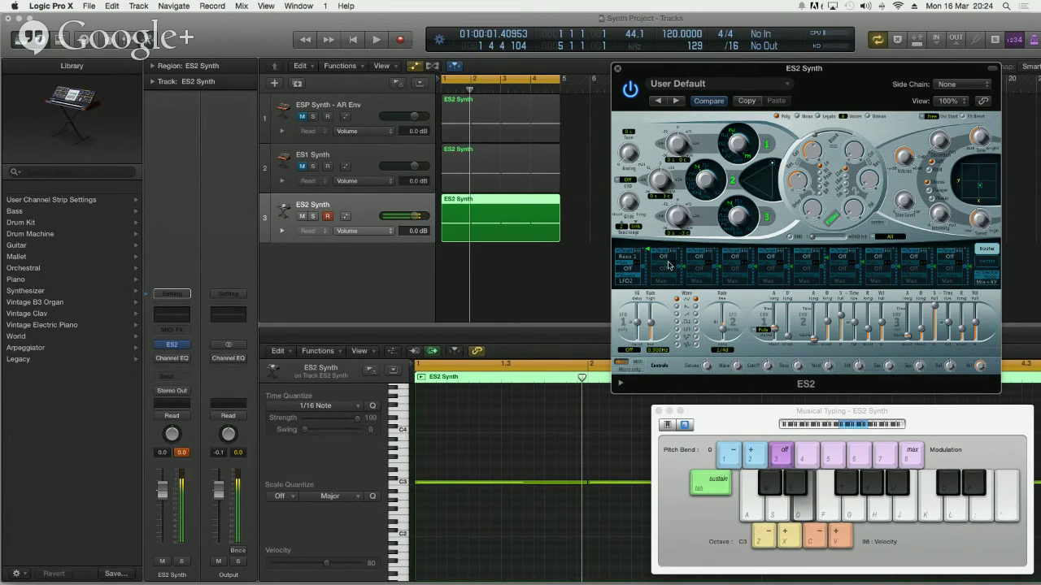
key(d)
key(d)
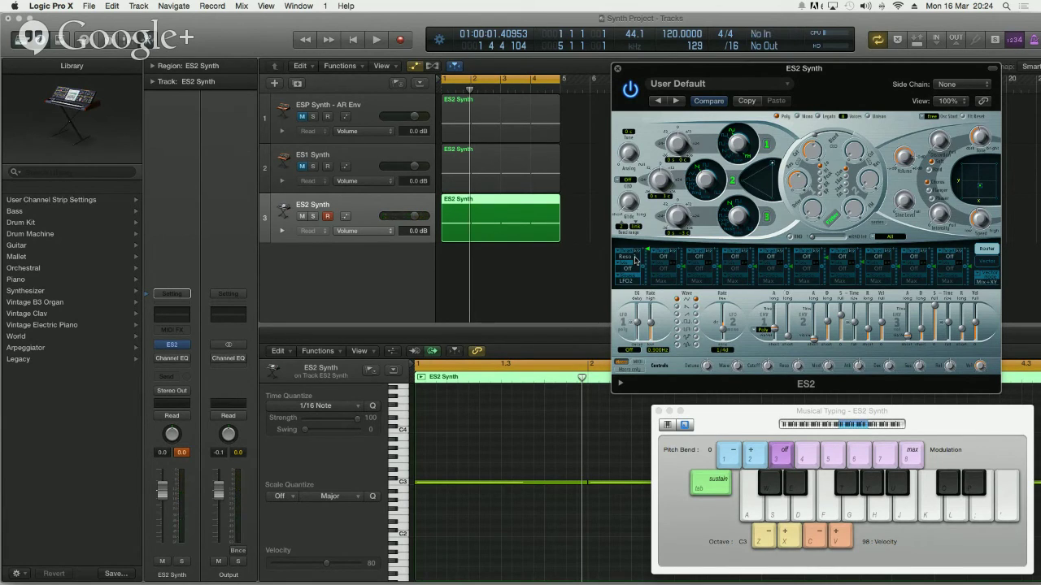
Bring the first router slot's intensity back near its midpoint and change its target to Pan
drag(649, 253, 642, 274)
click(626, 259)
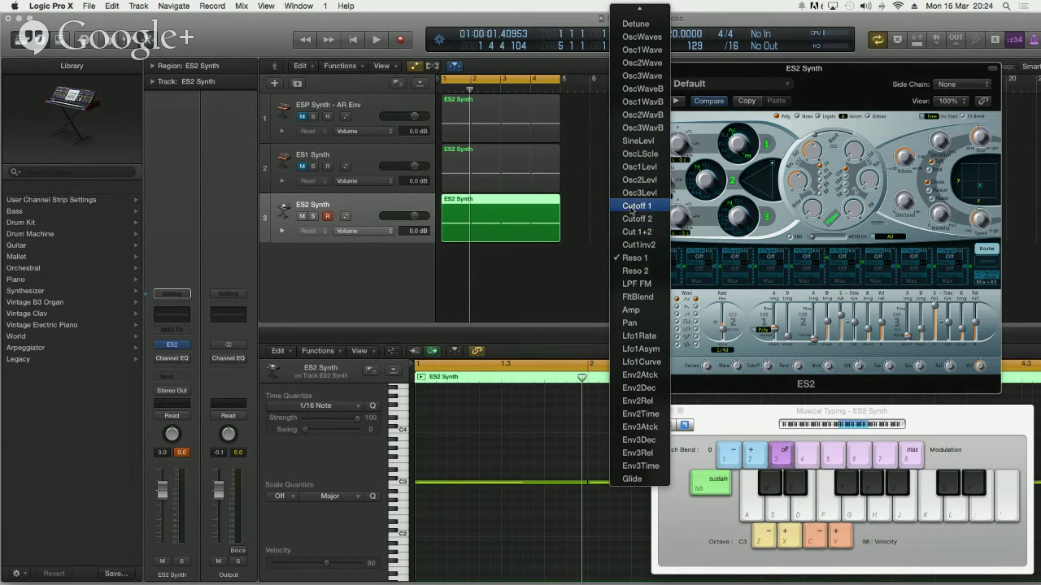
click(631, 324)
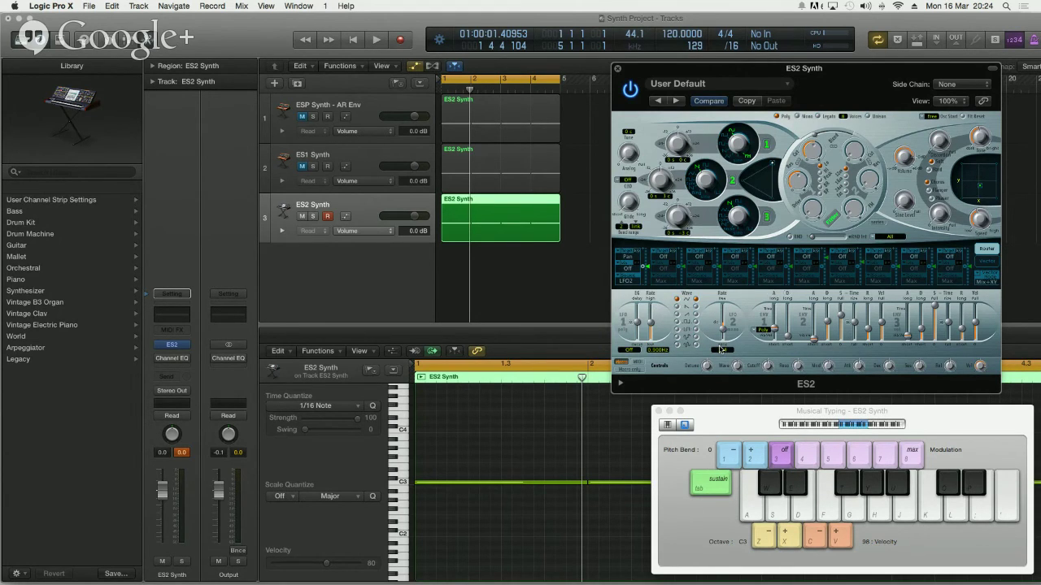
Set the LFO 2 rate to 1/2, raise the Pan modulation intensity close to maximum, and audition with D and F notes
key(s)
scroll(723, 329, down, 5)
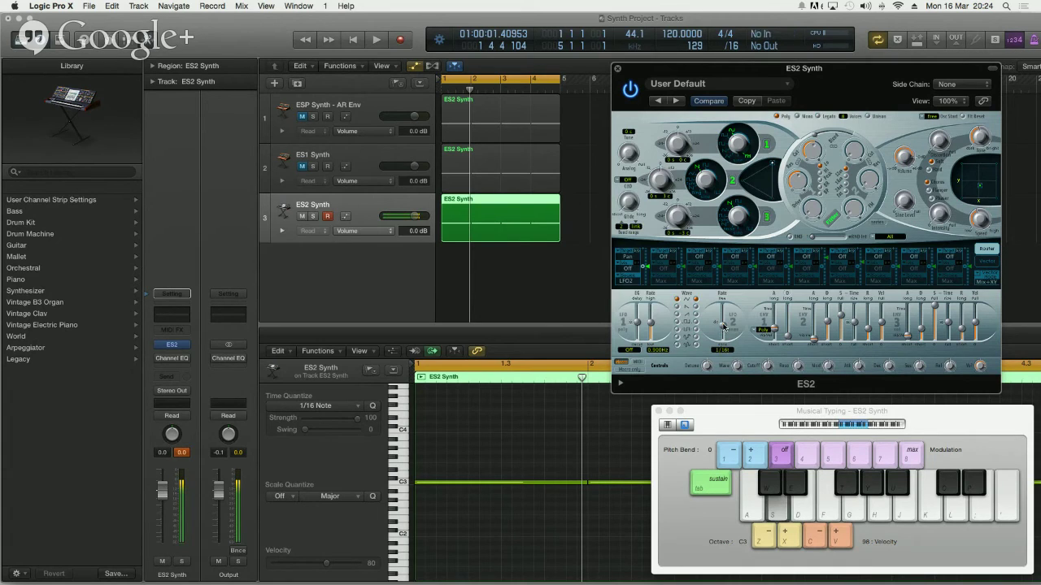
key(s)
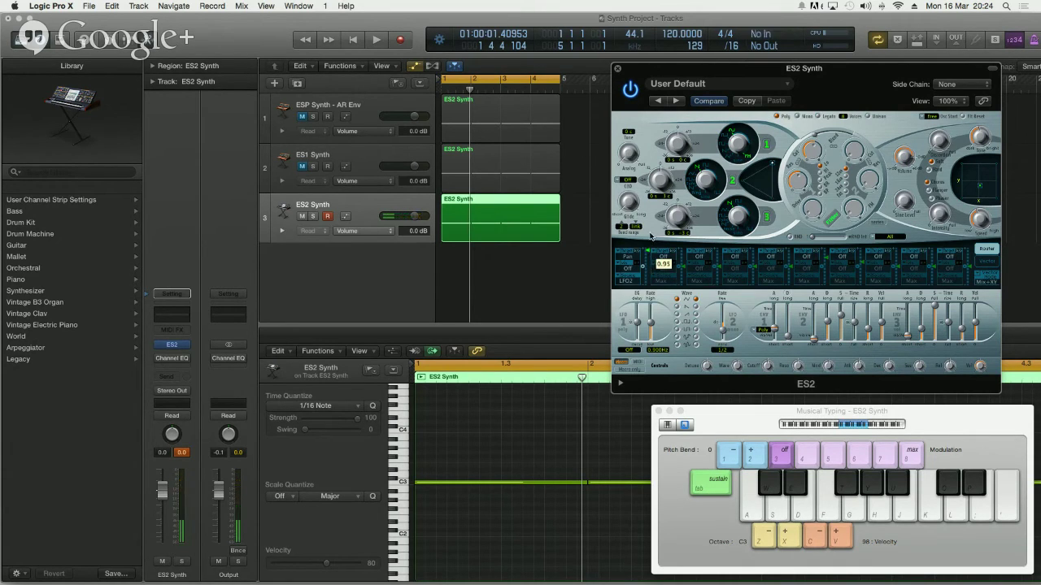
key(s)
key(f)
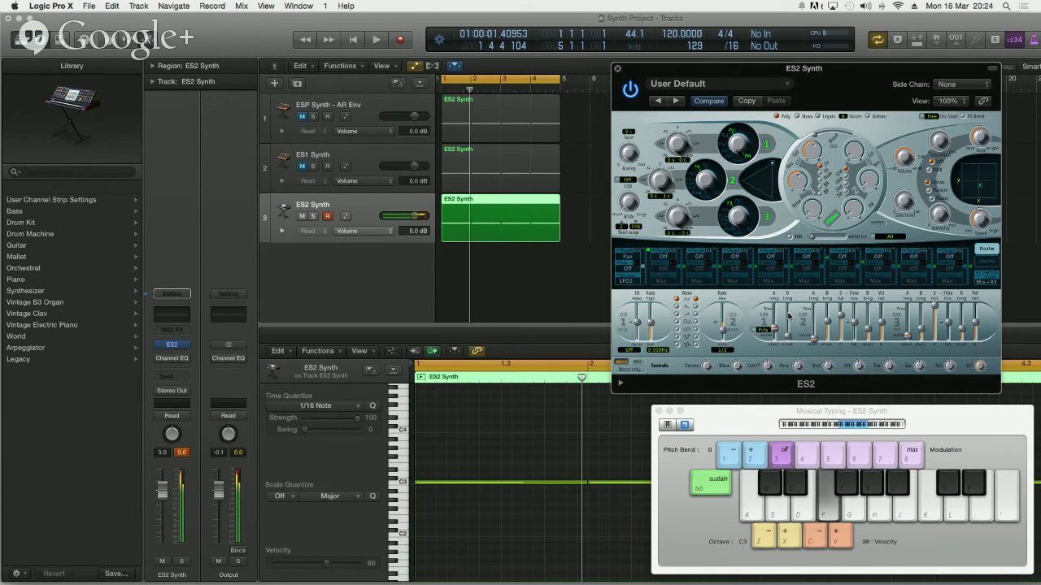
Retarget the first router slot to Osc1Levl, audition with an E note, and set the LFO 2 rate to 1/4
click(626, 257)
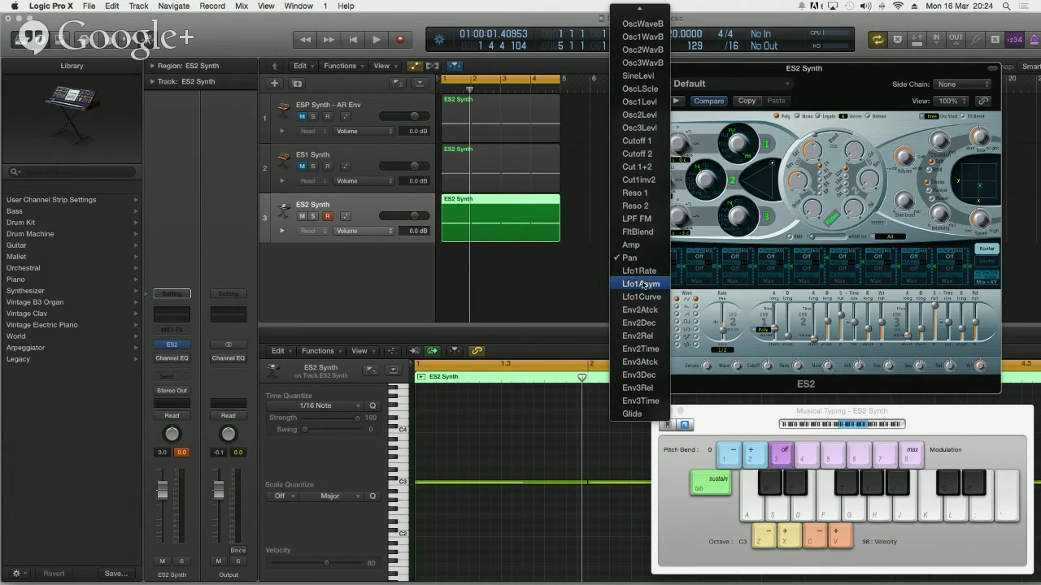
scroll(642, 284, up, 3)
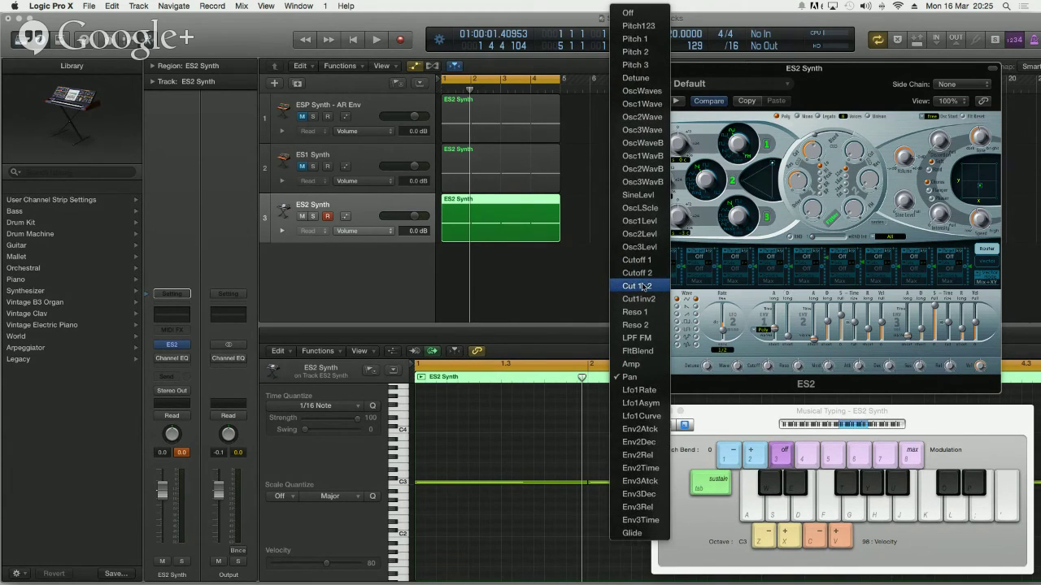
click(638, 221)
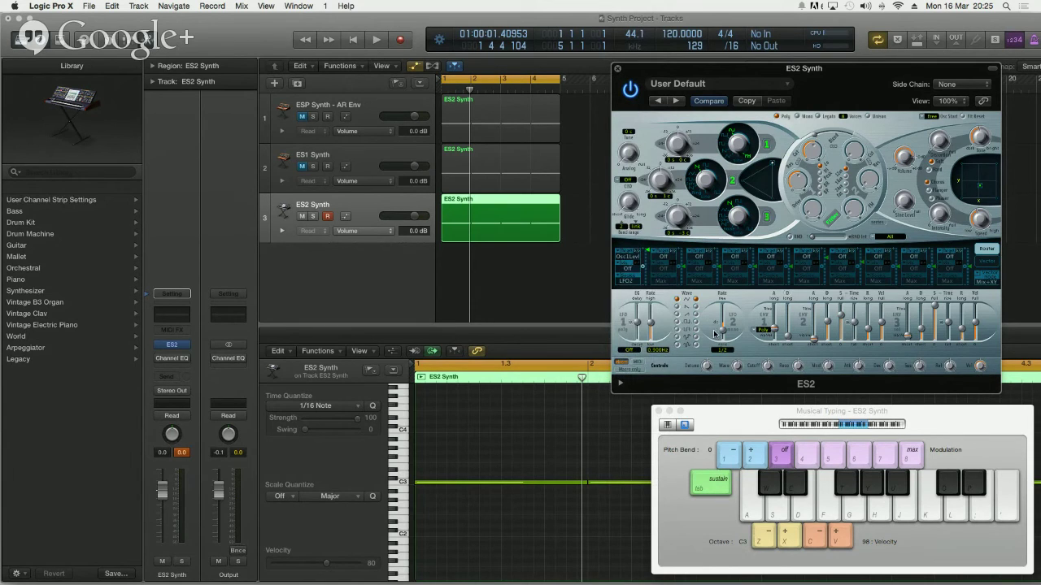
key(d)
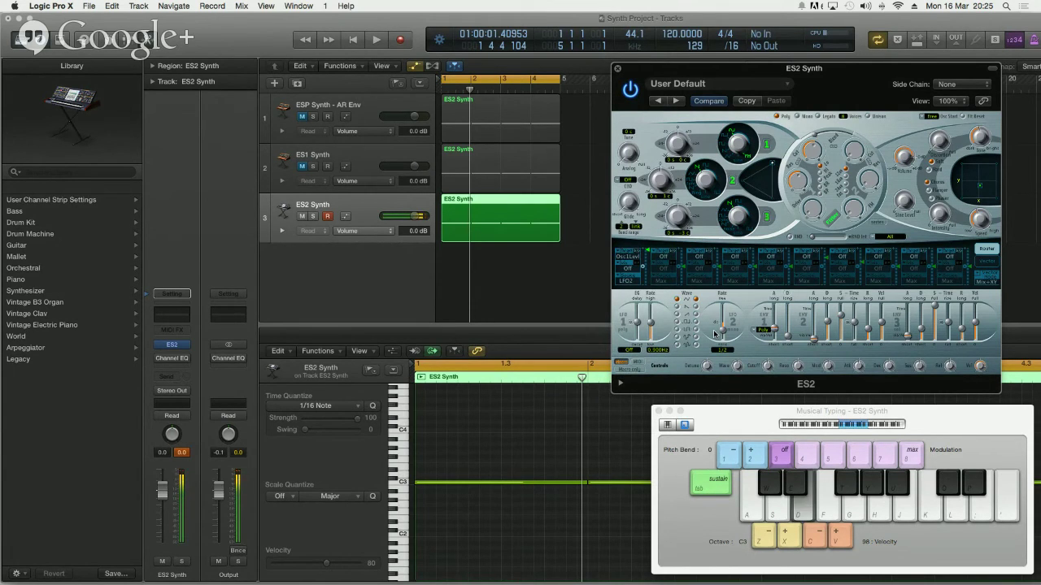
drag(714, 333, 723, 328)
drag(722, 328, 723, 327)
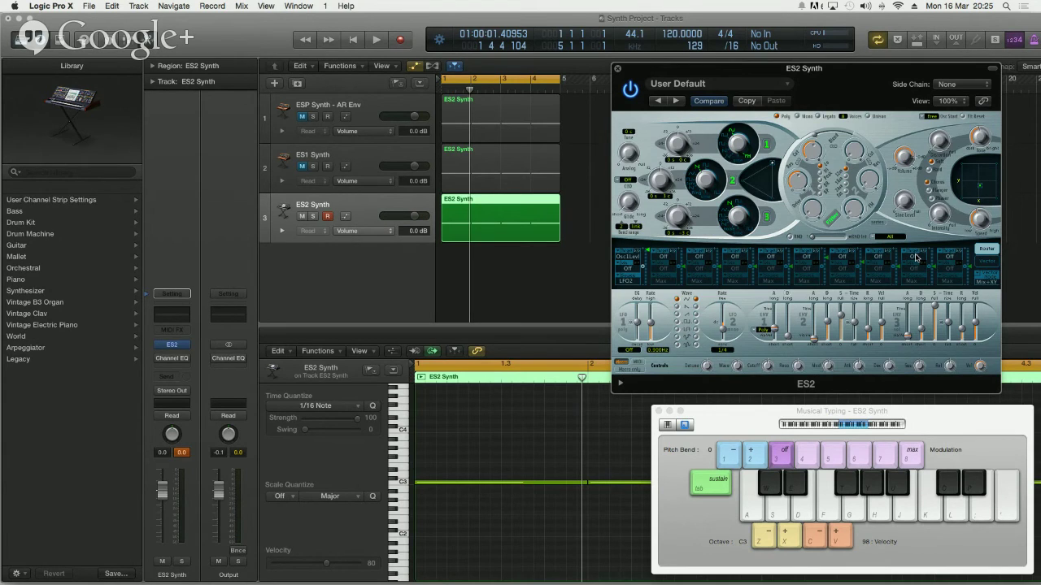
Look through the first router slot's modulation targets and the ES2 preset categories without choosing any
click(632, 260)
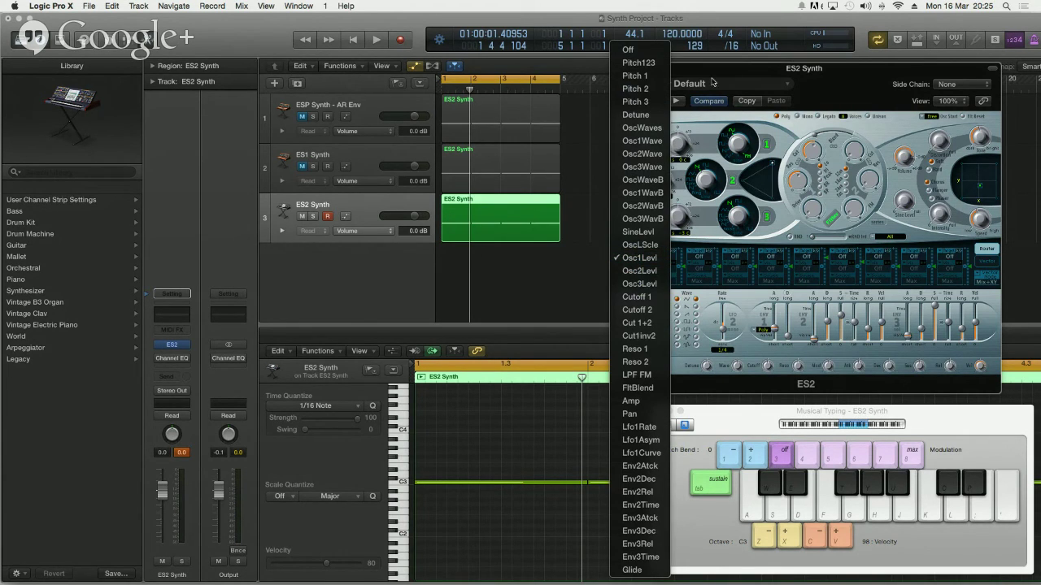
click(713, 82)
click(707, 84)
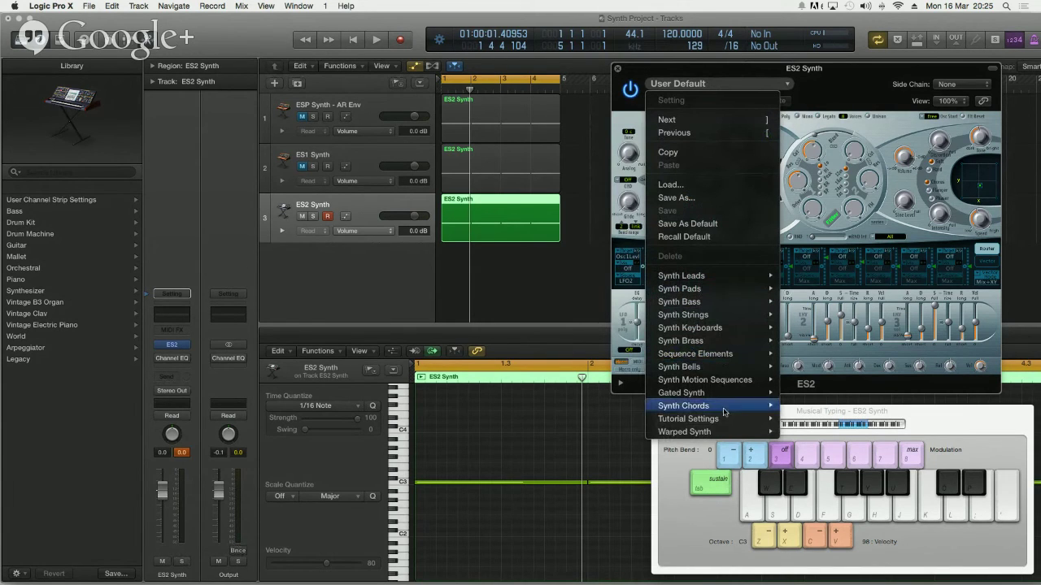
mouse_move(722, 355)
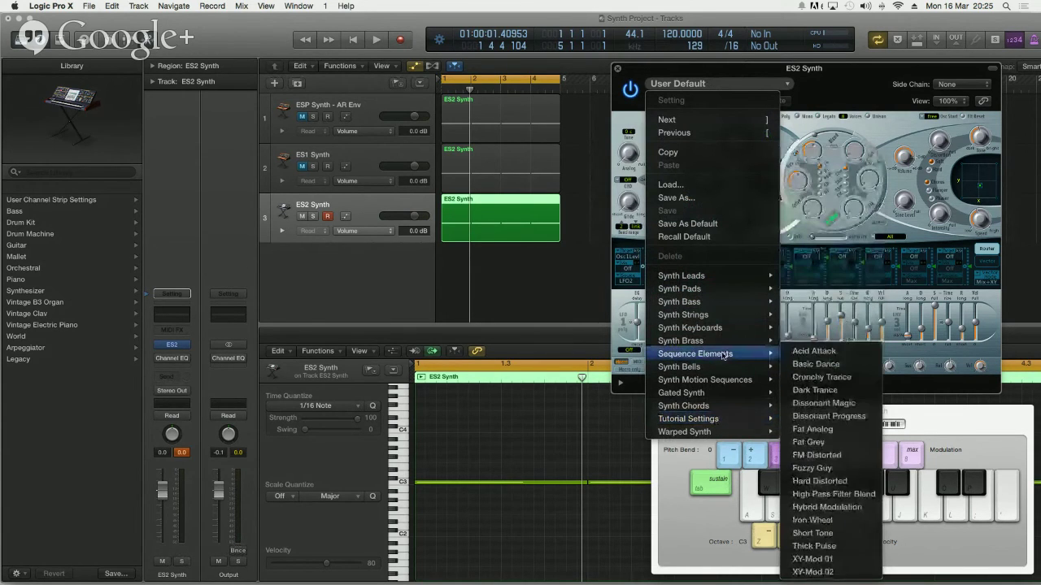
mouse_move(680, 384)
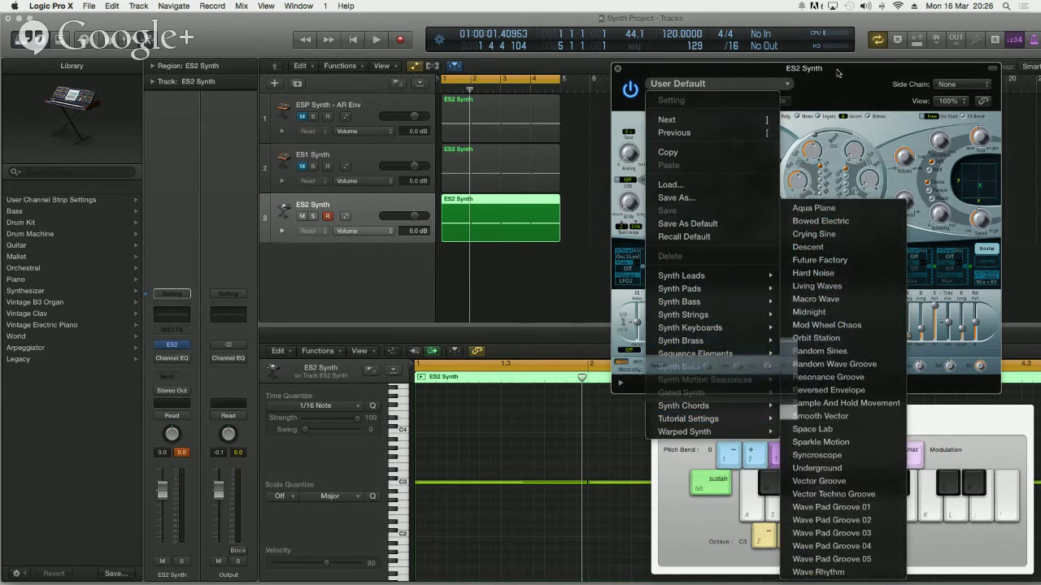
click(743, 268)
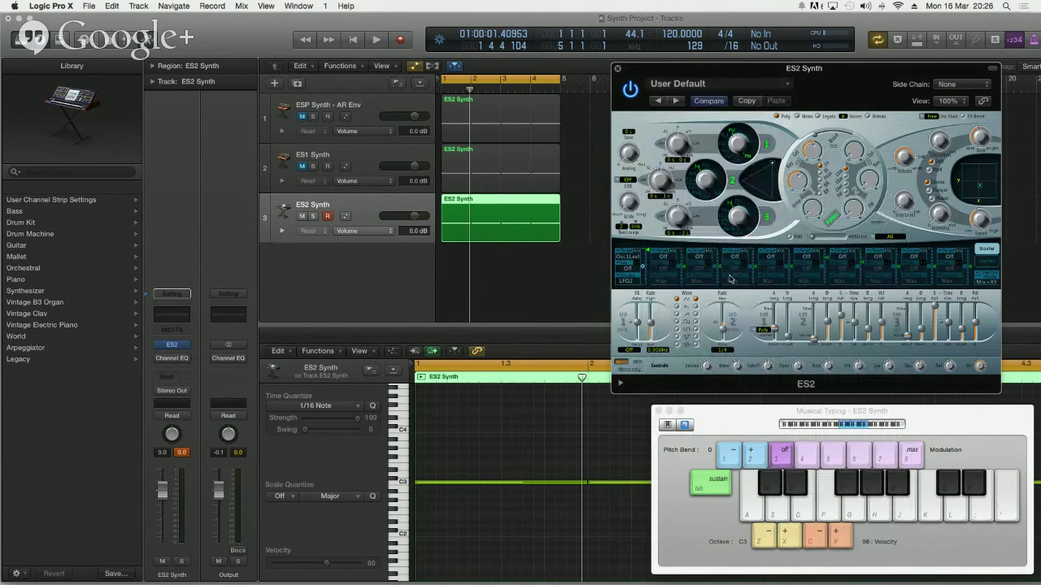
click(639, 259)
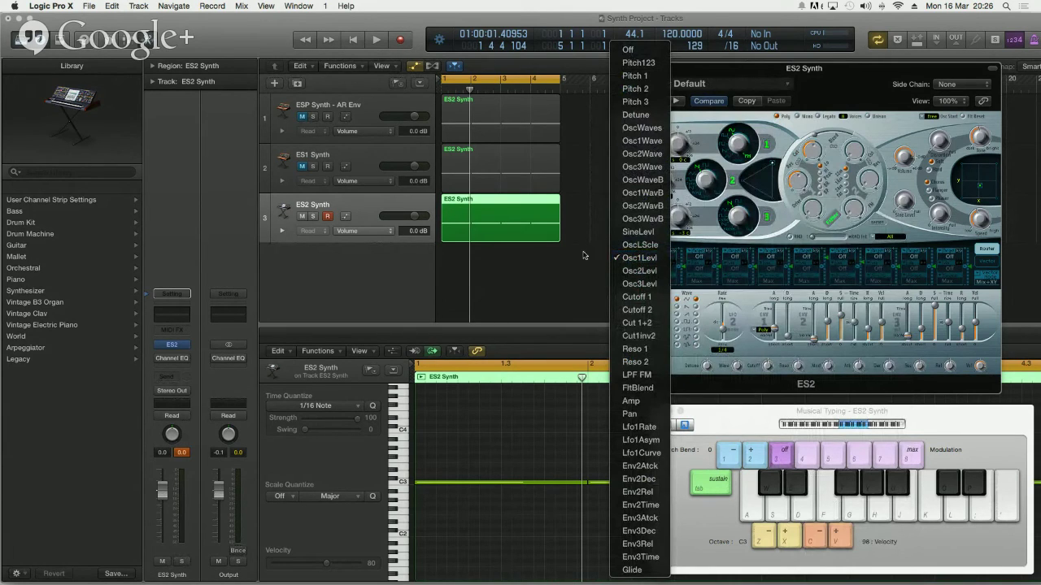
click(734, 69)
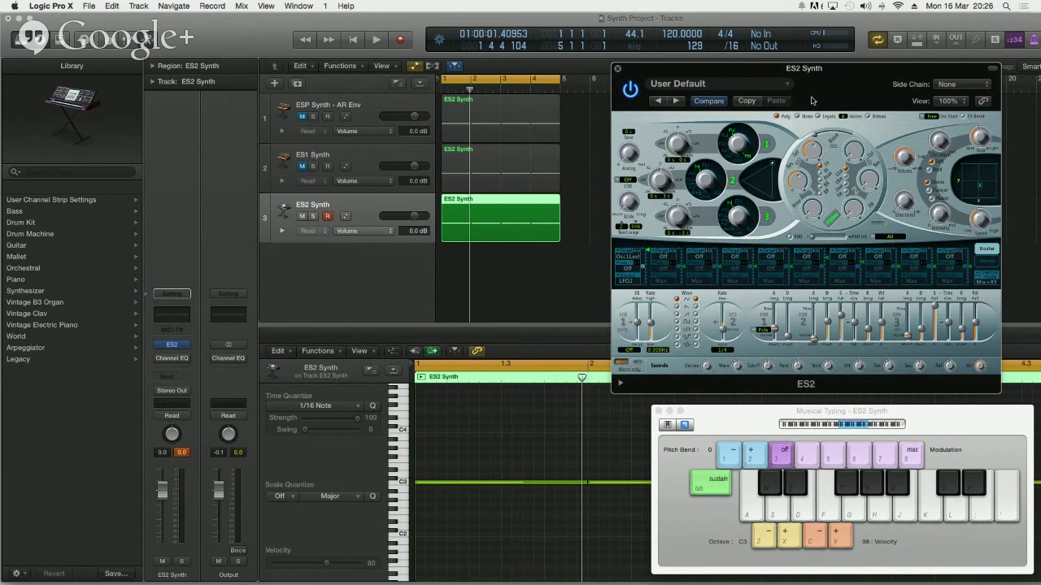
key(super+k)
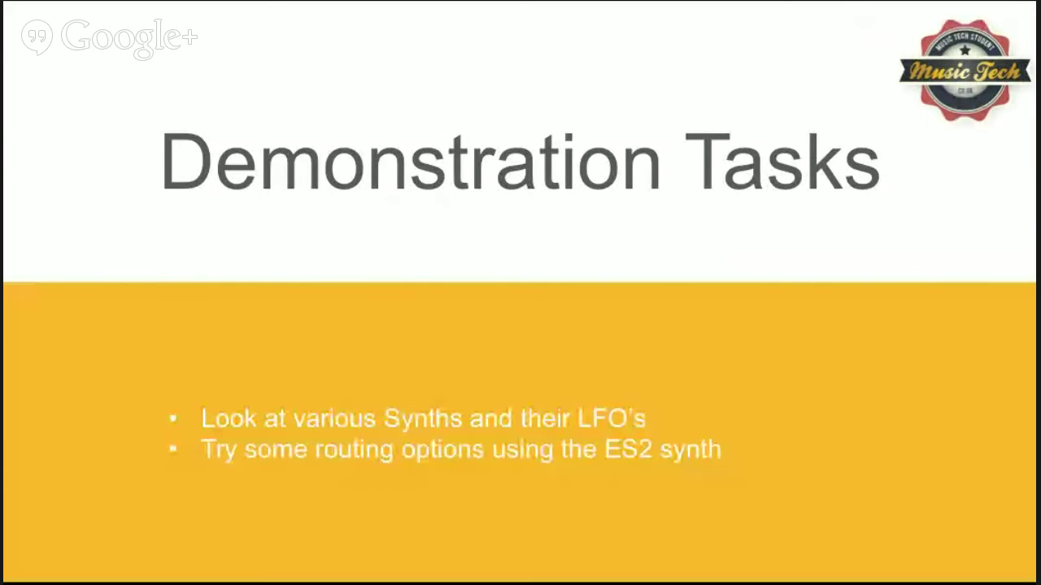
key(Right)
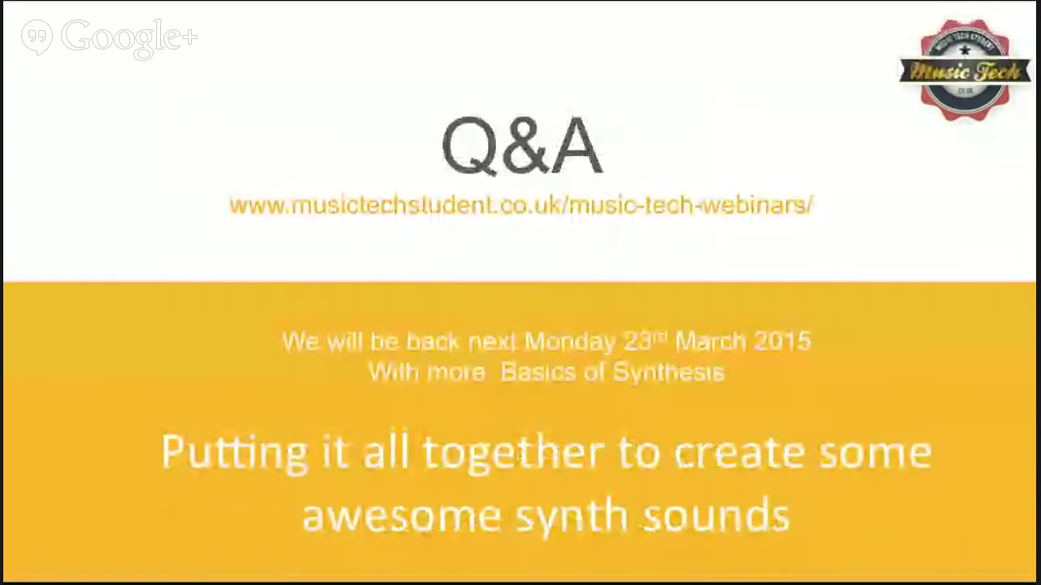